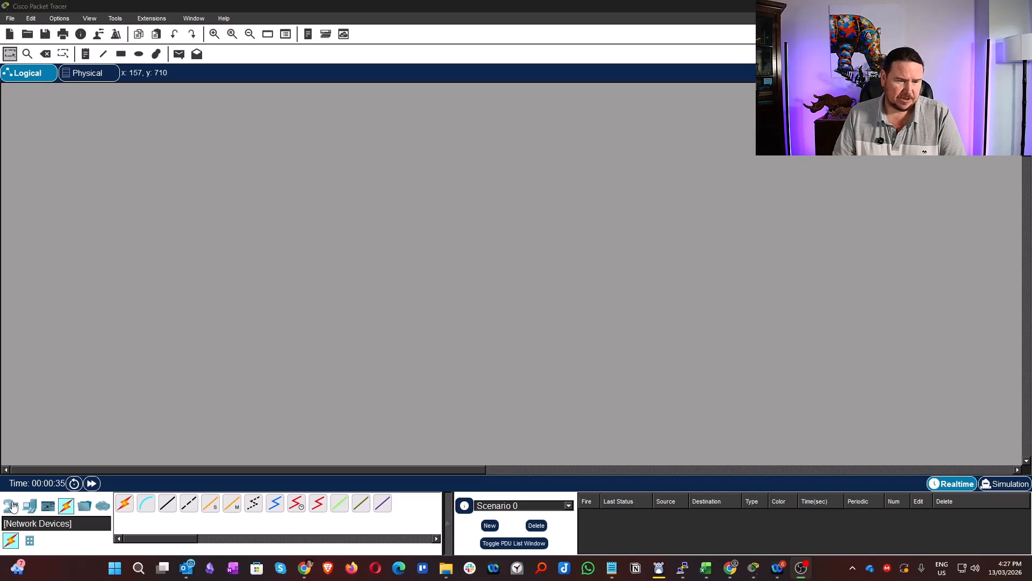
# - Place a 4331 router in the upper-left area of the empty logical workspace
pyautogui.click(13, 506)
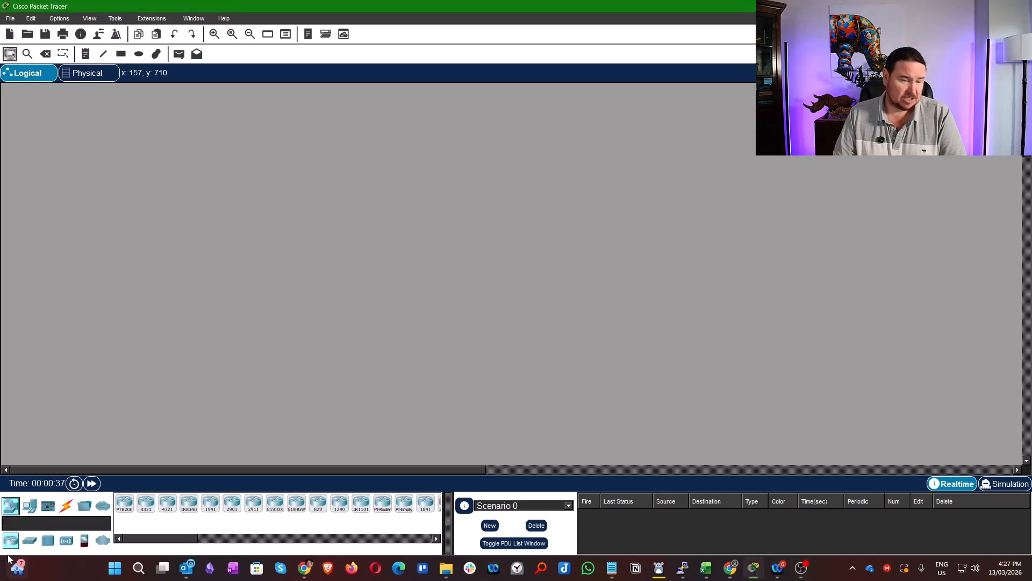
pyautogui.click(146, 503)
pyautogui.click(217, 186)
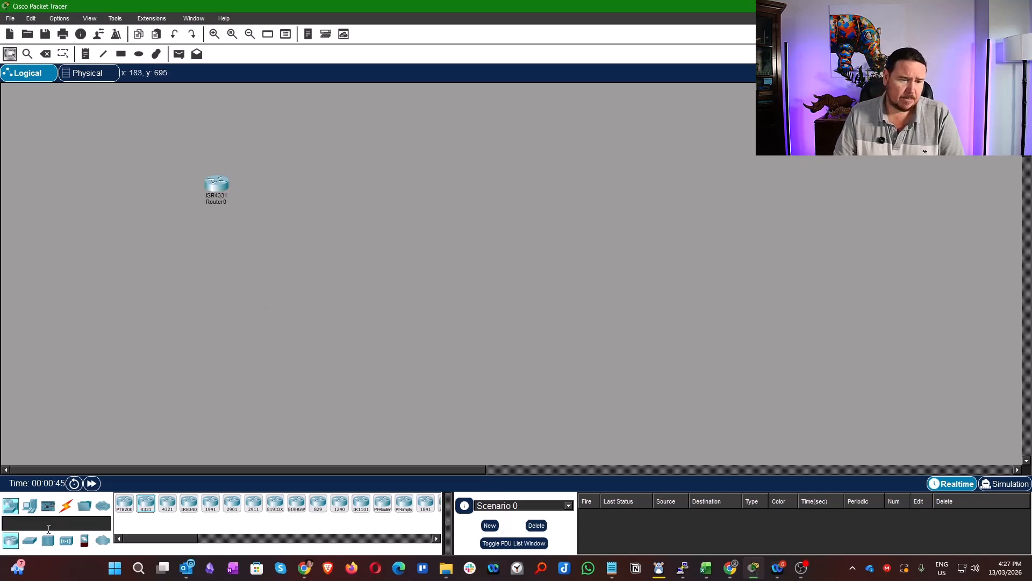
# - Place two 2960 switches side by side below the router and move the router to centre it between them
pyautogui.click(30, 545)
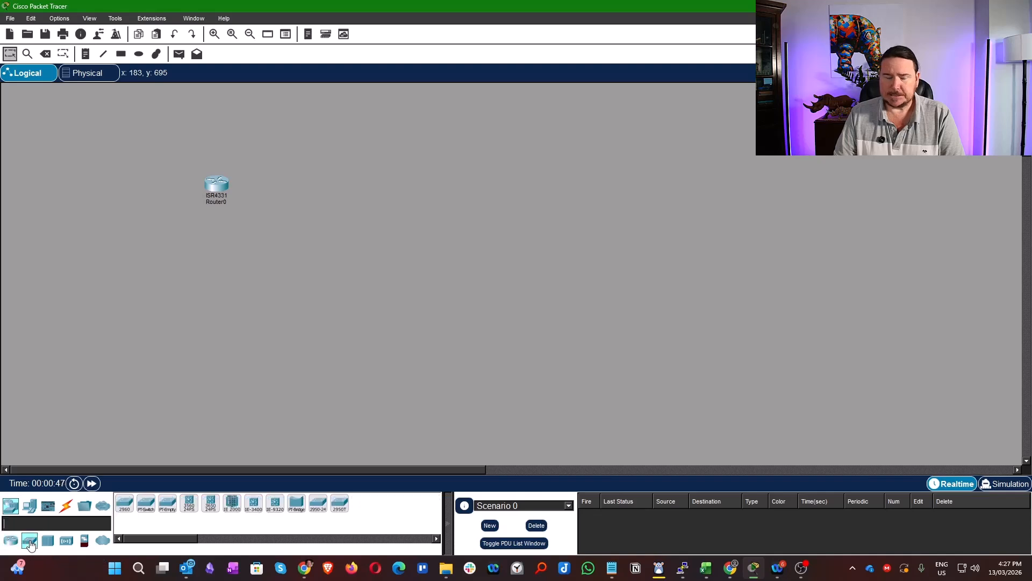
pyautogui.click(124, 503)
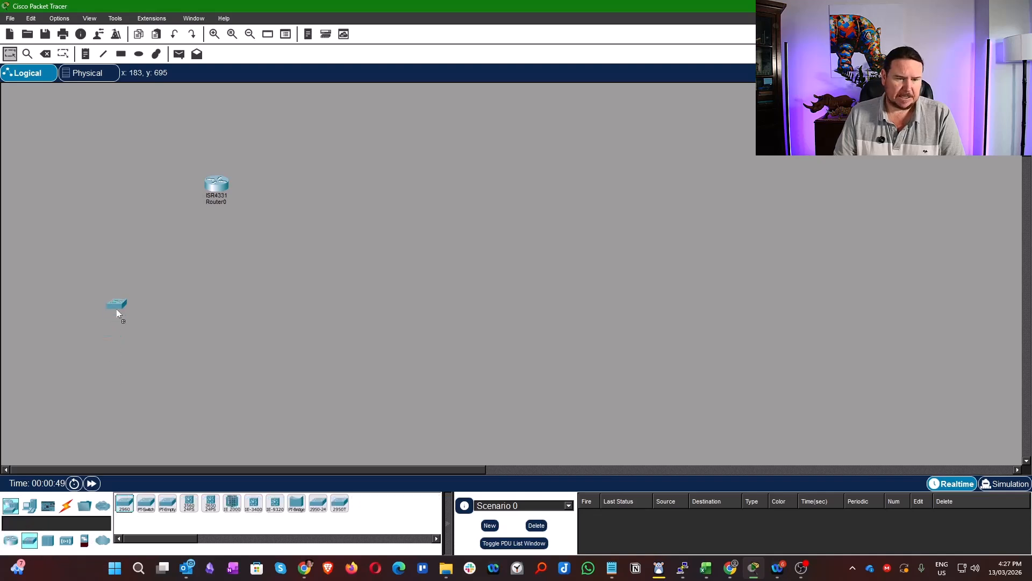
pyautogui.click(124, 273)
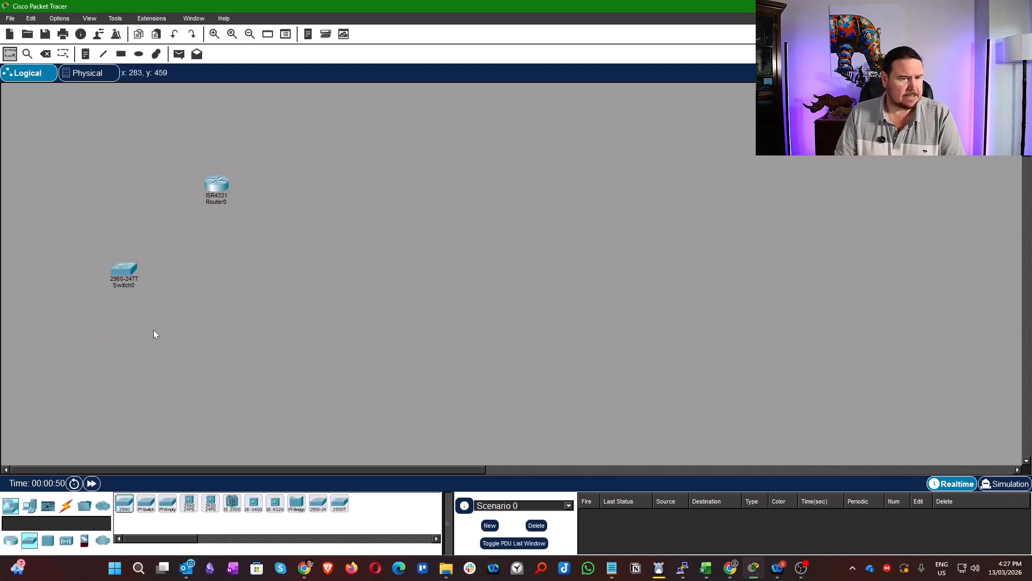
pyautogui.click(125, 504)
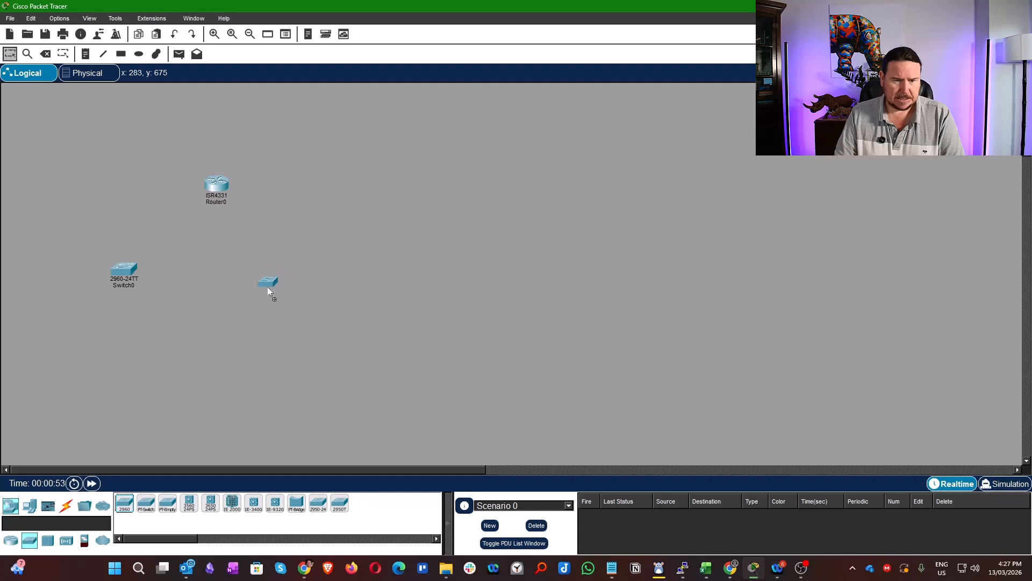
pyautogui.click(274, 279)
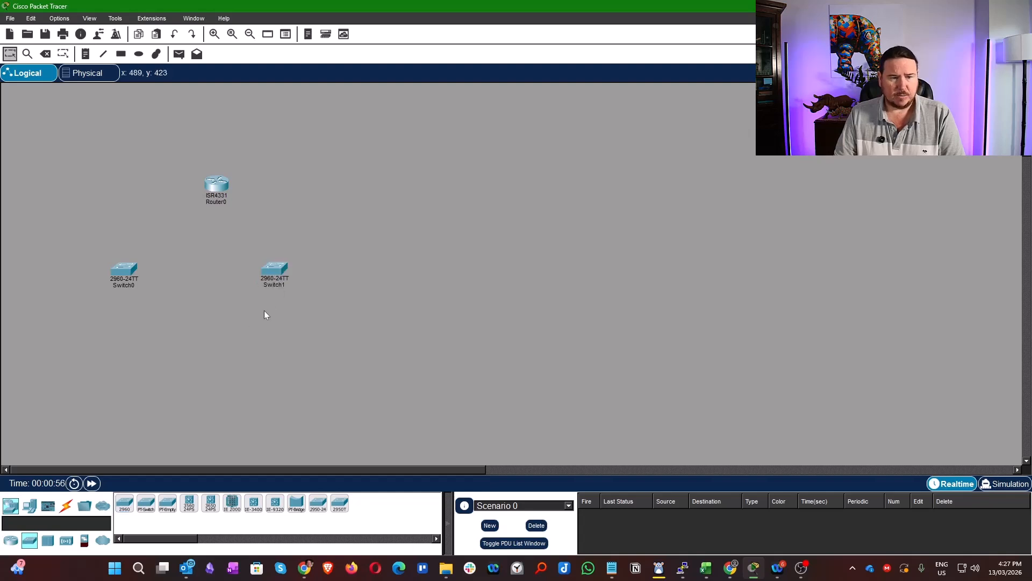
pyautogui.moveTo(225, 187); pyautogui.dragTo(205, 185)
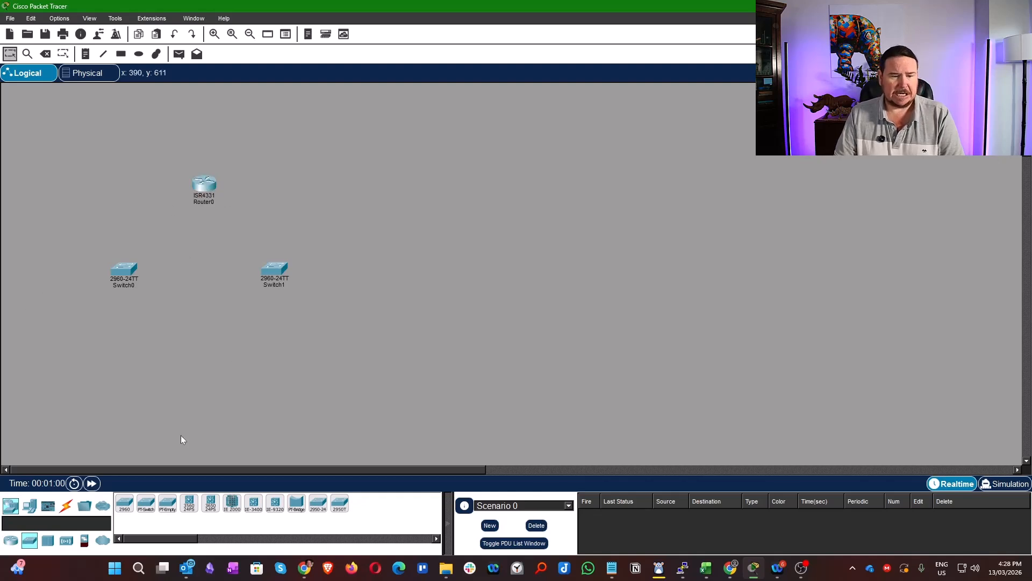
# - Add two PCs, one below and outside of each switch
pyautogui.click(29, 506)
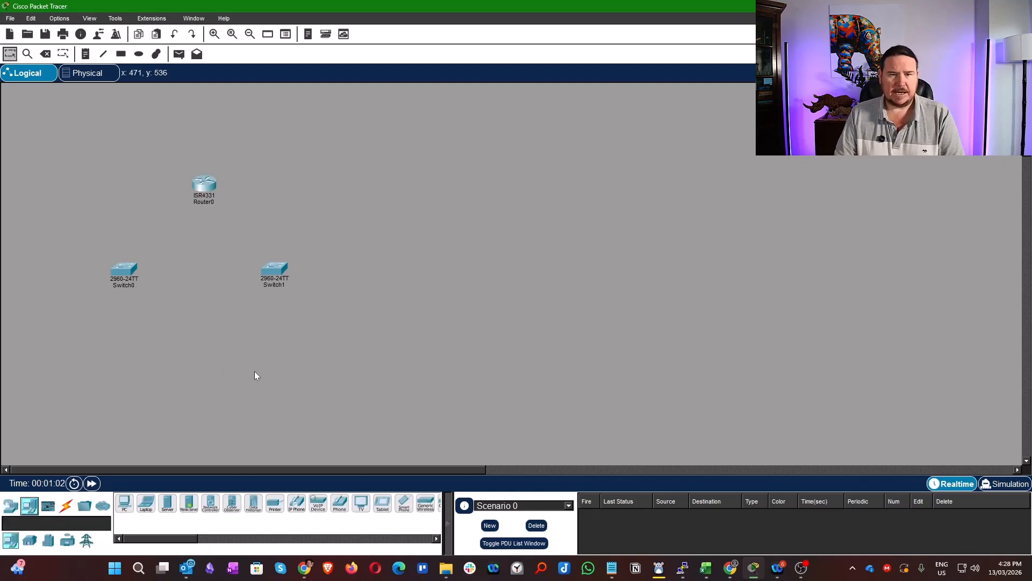
pyautogui.click(124, 503)
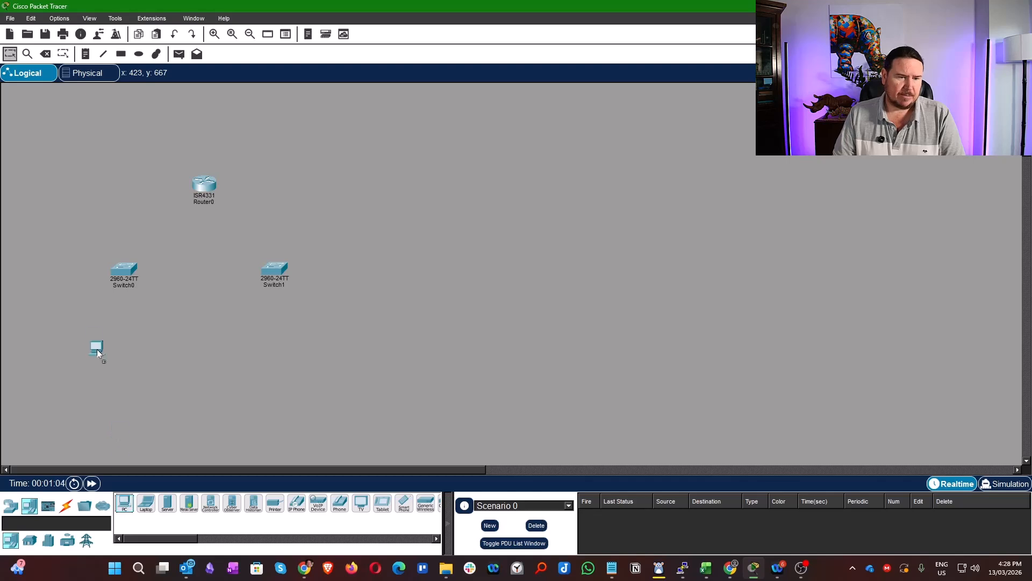
pyautogui.click(76, 324)
pyautogui.click(124, 503)
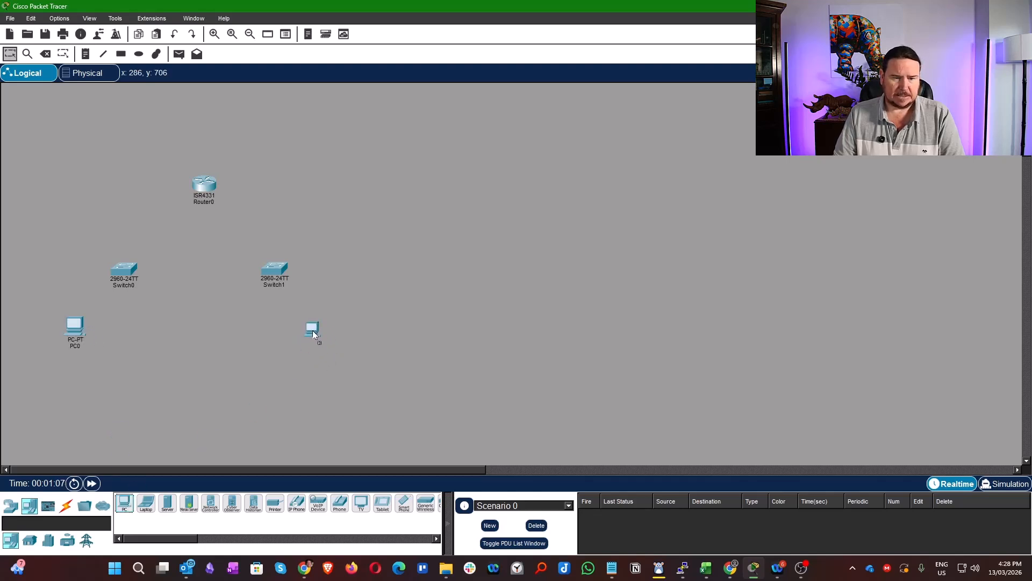
pyautogui.click(314, 331)
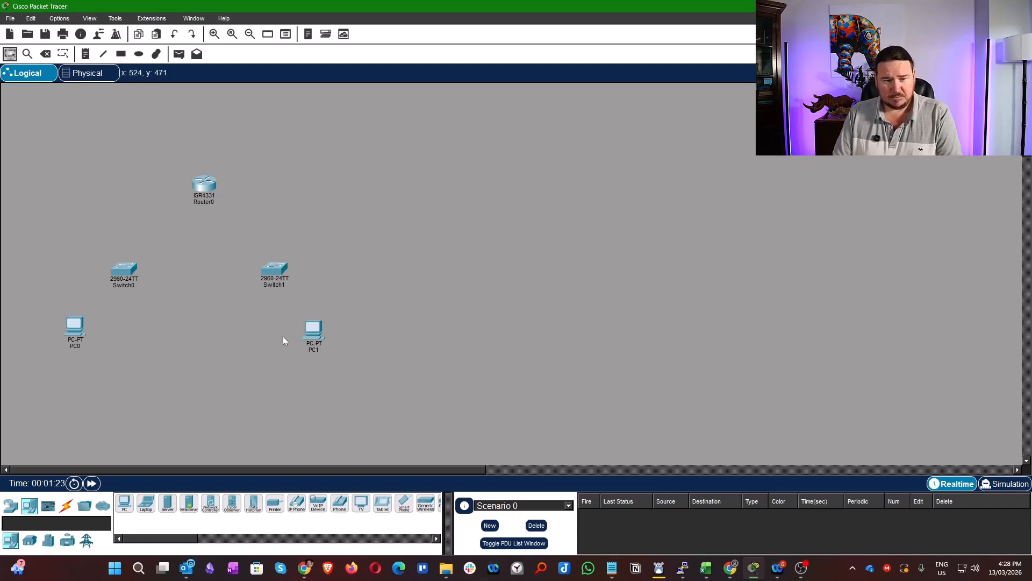
# - Connect Switch0 to Router0 using the automatically chosen connection type
pyautogui.click(67, 507)
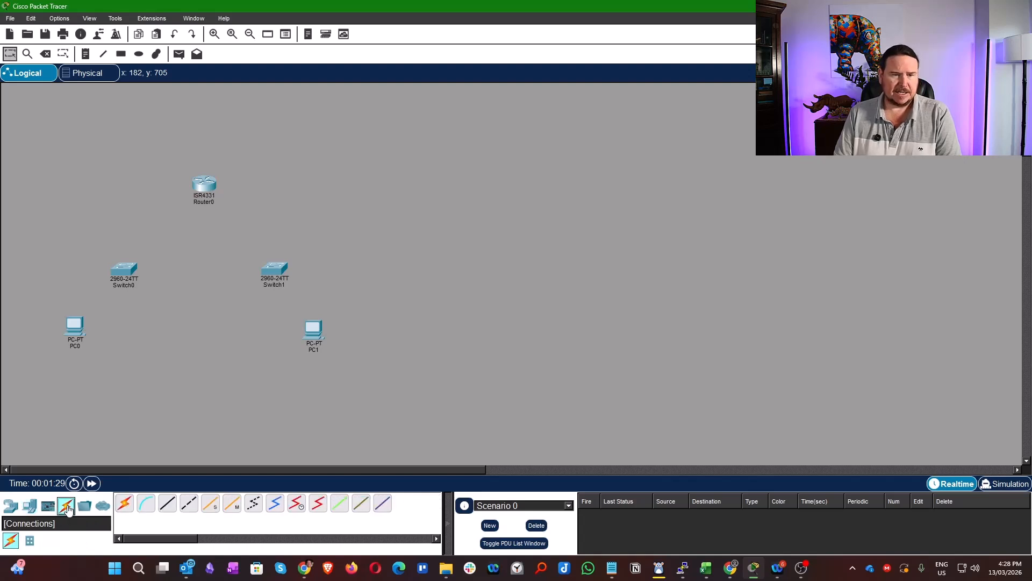
pyautogui.click(125, 506)
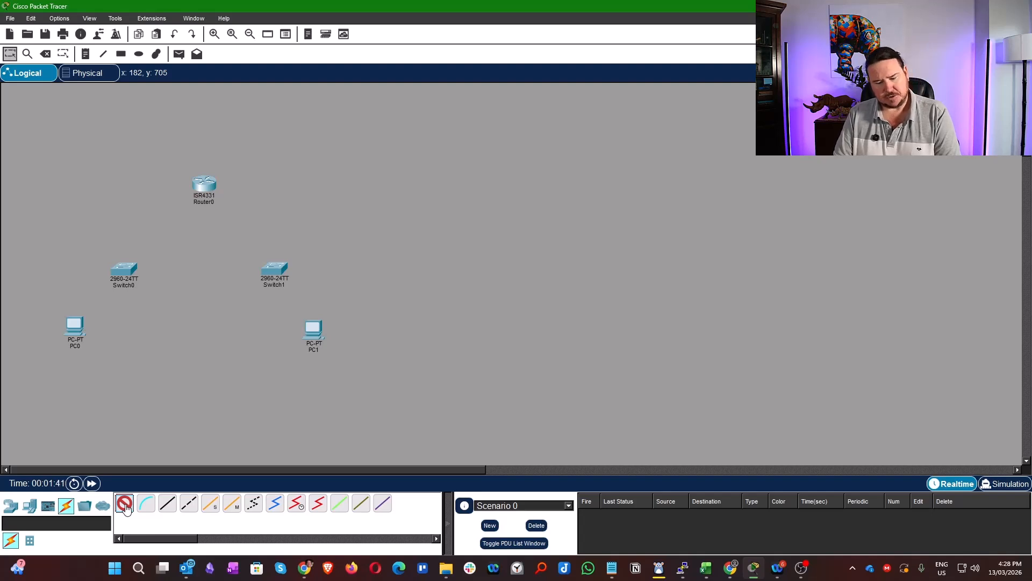
pyautogui.click(128, 267)
pyautogui.click(203, 189)
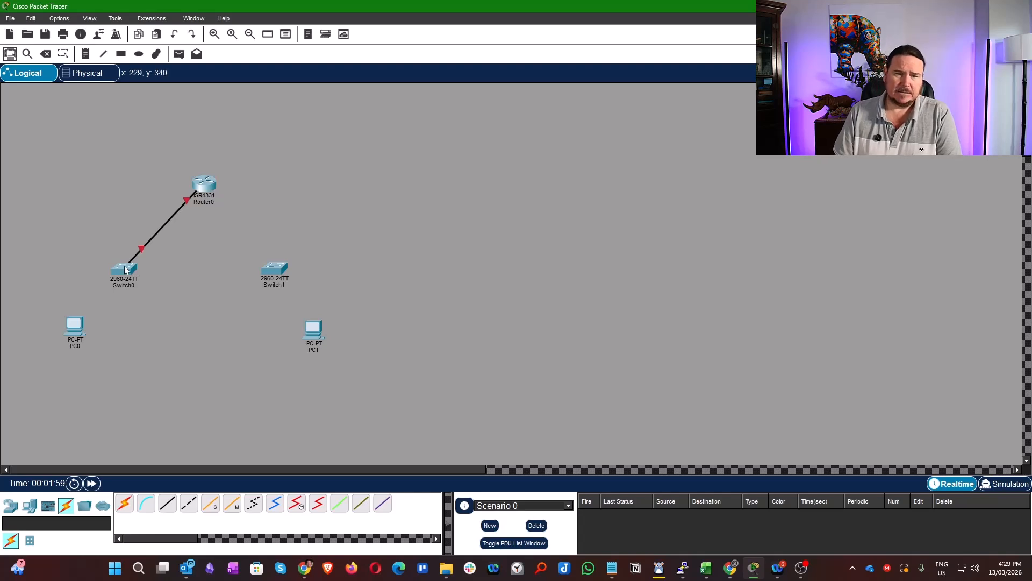
pyautogui.moveTo(125, 269)
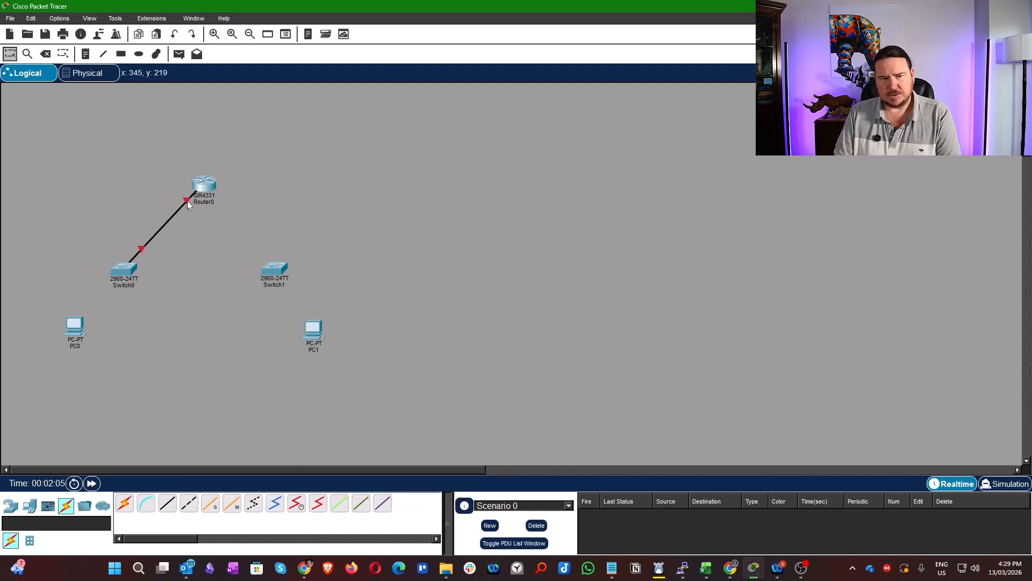
pyautogui.moveTo(187, 201)
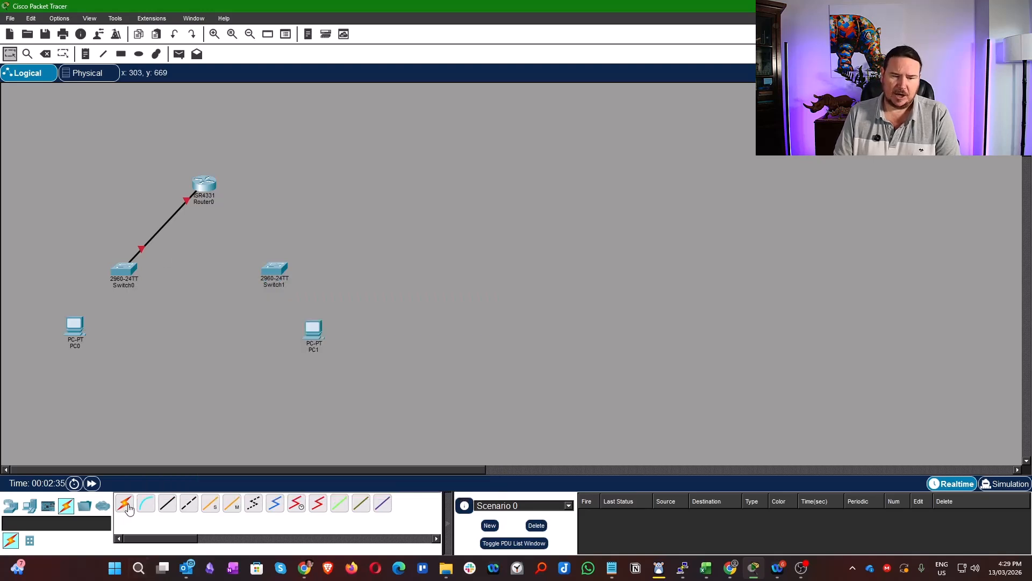
# - Delete the cable between Switch0 and Router0 and return to the Select tool
pyautogui.click(45, 54)
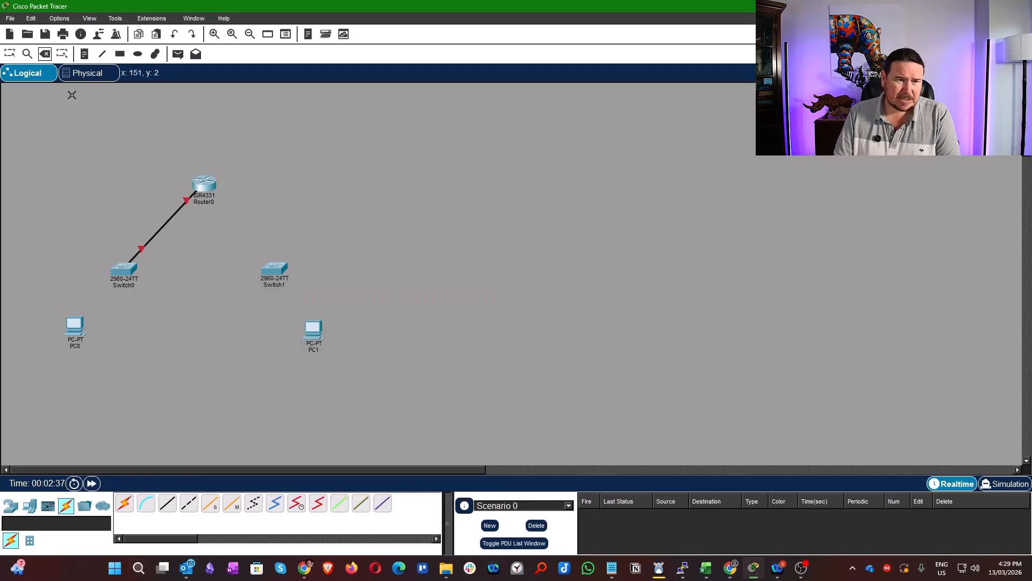
pyautogui.click(164, 226)
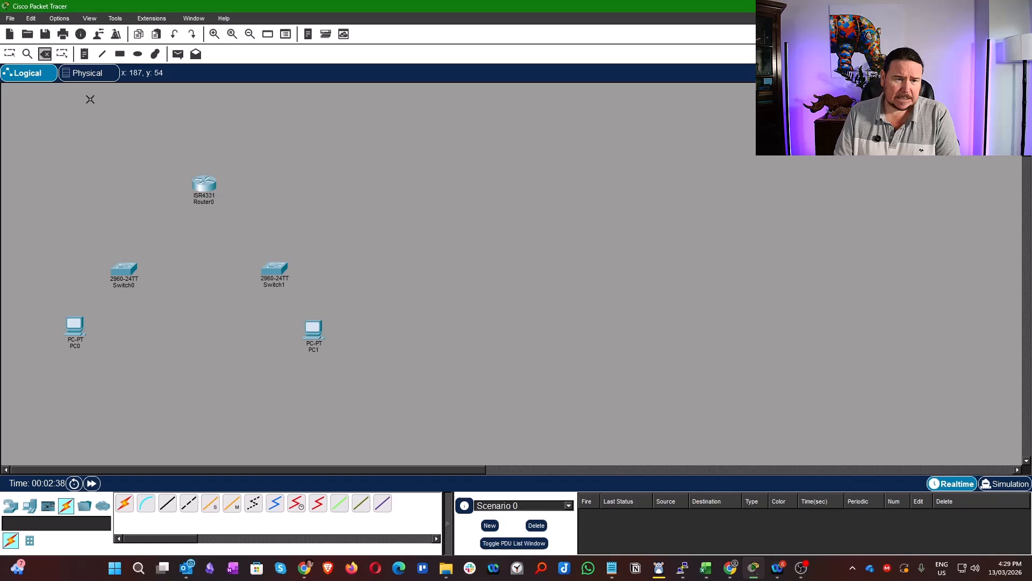
pyautogui.click(9, 54)
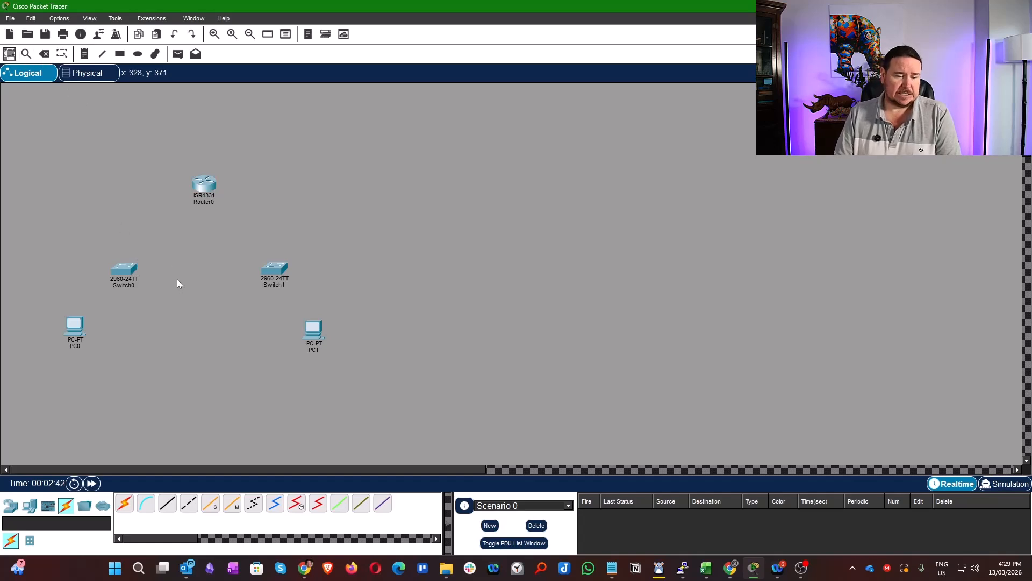
# - Connect PC0's FastEthernet0 port to Switch0's FastEthernet0/1 port with a copper straight-through cable
pyautogui.click(168, 507)
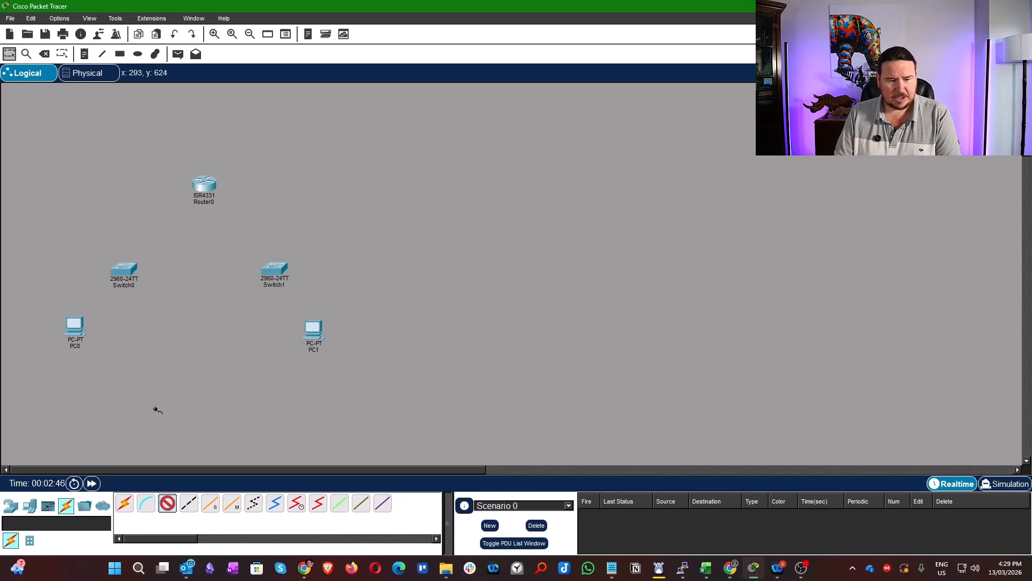
pyautogui.click(75, 329)
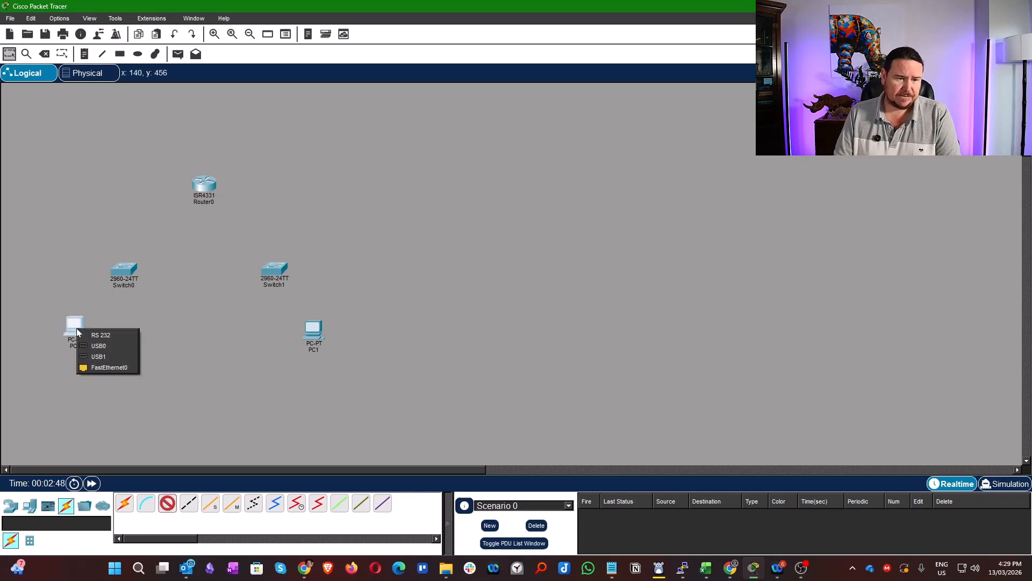
pyautogui.click(107, 376)
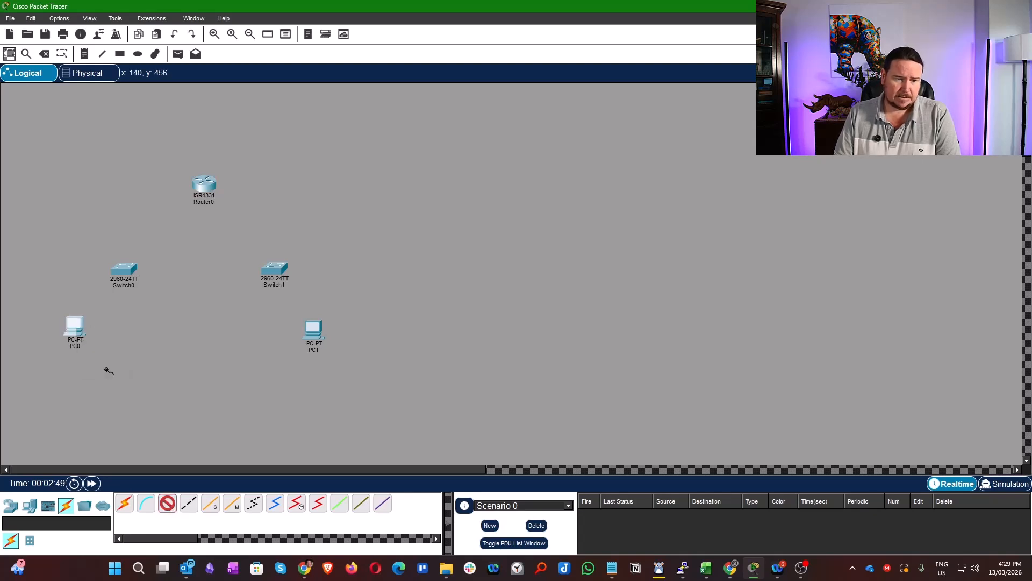
pyautogui.click(121, 272)
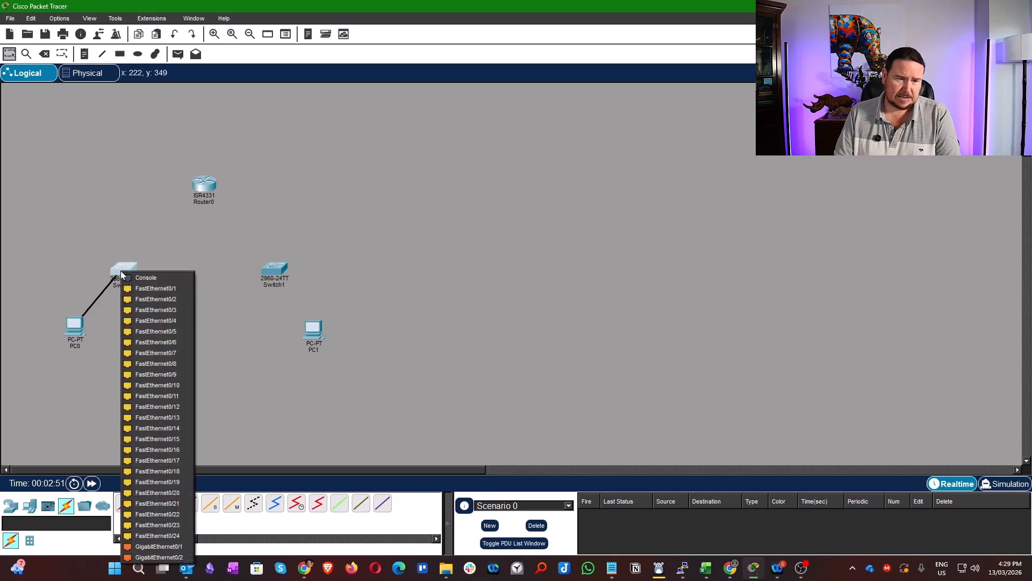
pyautogui.click(154, 291)
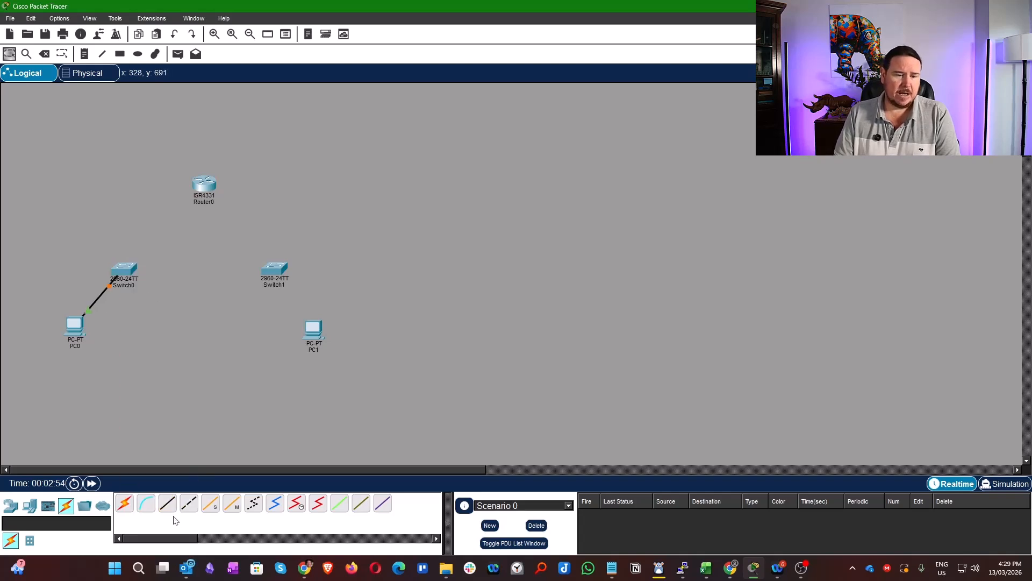
# - Cable Switch0's GigabitEthernet0/1 port to Router0's GigabitEthernet0/0/0 port with copper straight-through
pyautogui.click(167, 503)
pyautogui.click(125, 273)
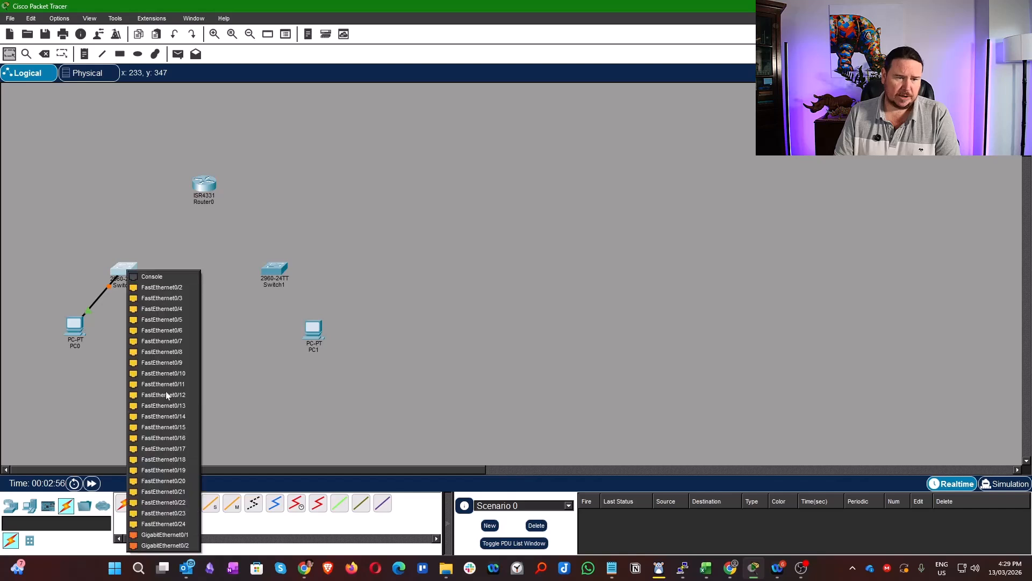
pyautogui.click(162, 535)
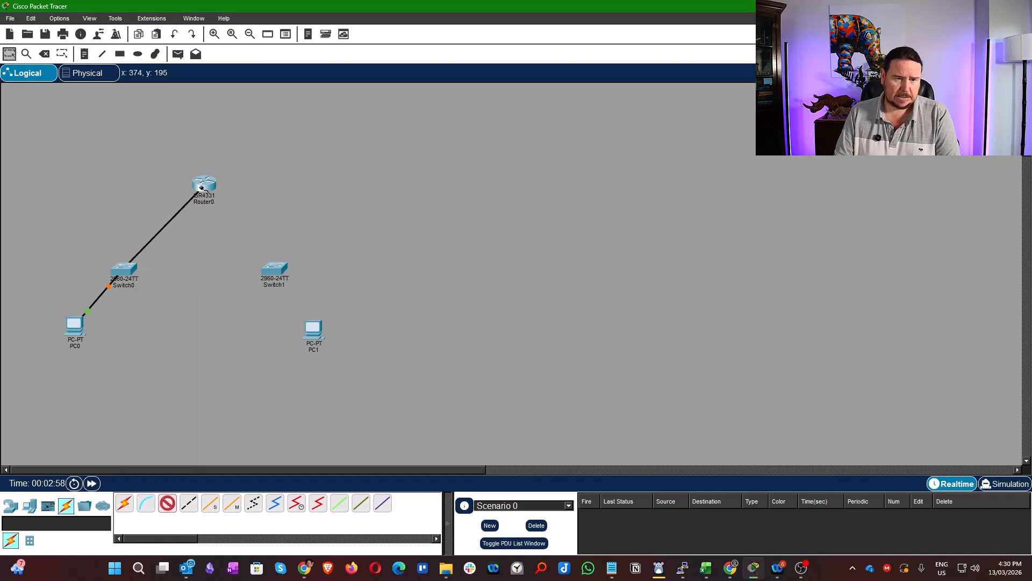
pyautogui.click(203, 185)
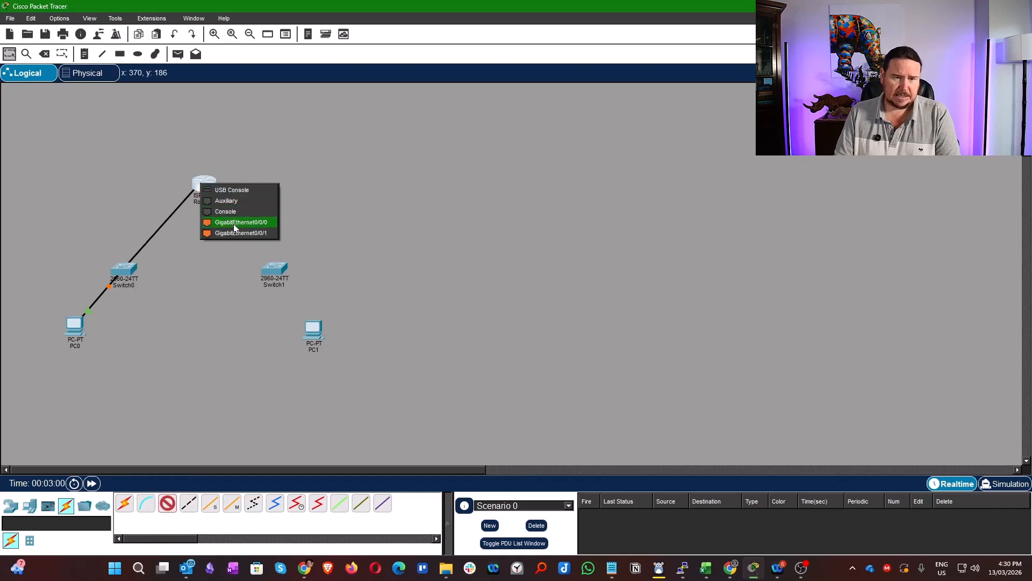
pyautogui.click(234, 222)
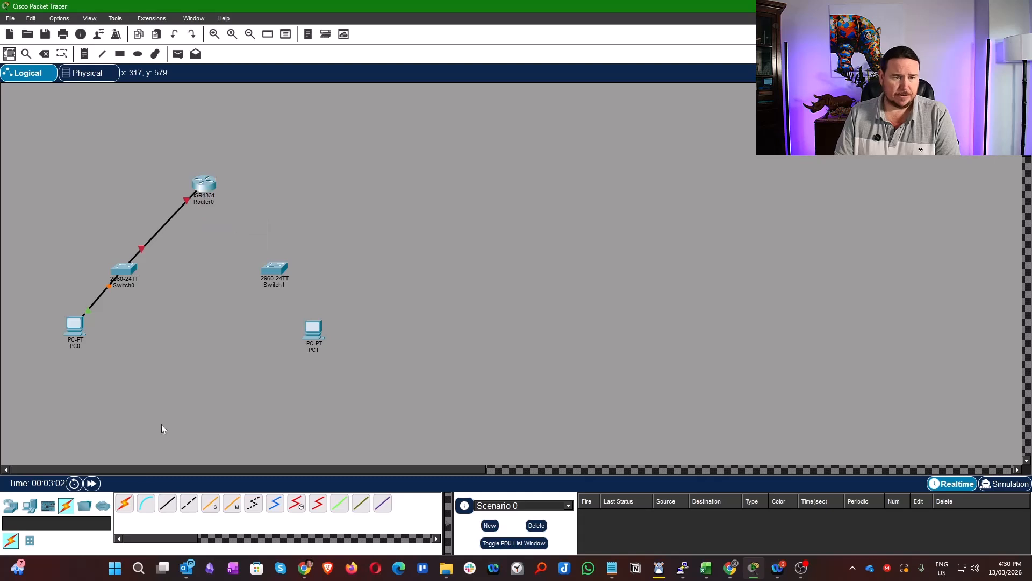
# - Cable Router0's GigabitEthernet0/0/1 port to Switch1's GigabitEthernet0/1 port with copper straight-through
pyautogui.click(207, 185)
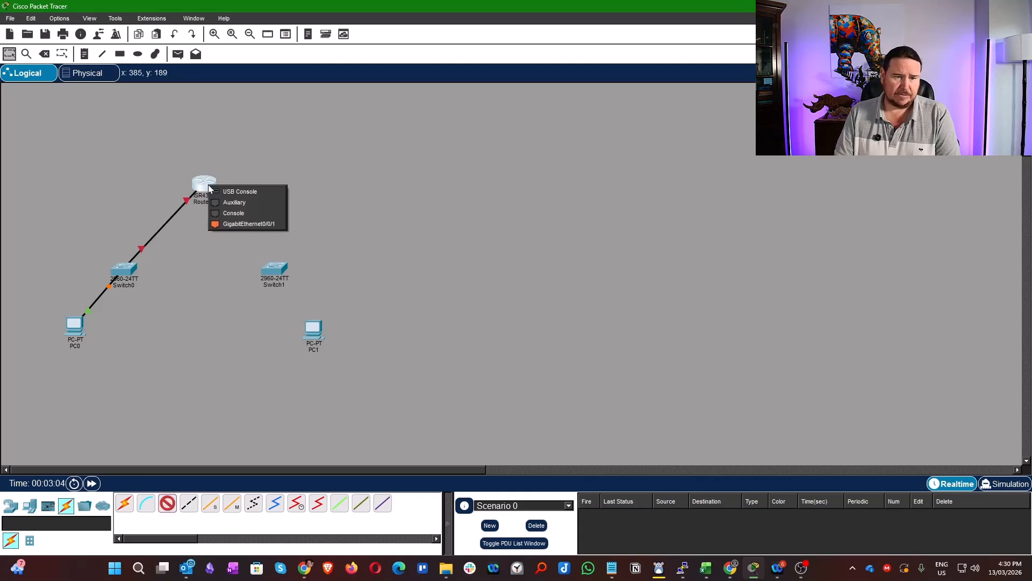
pyautogui.click(243, 224)
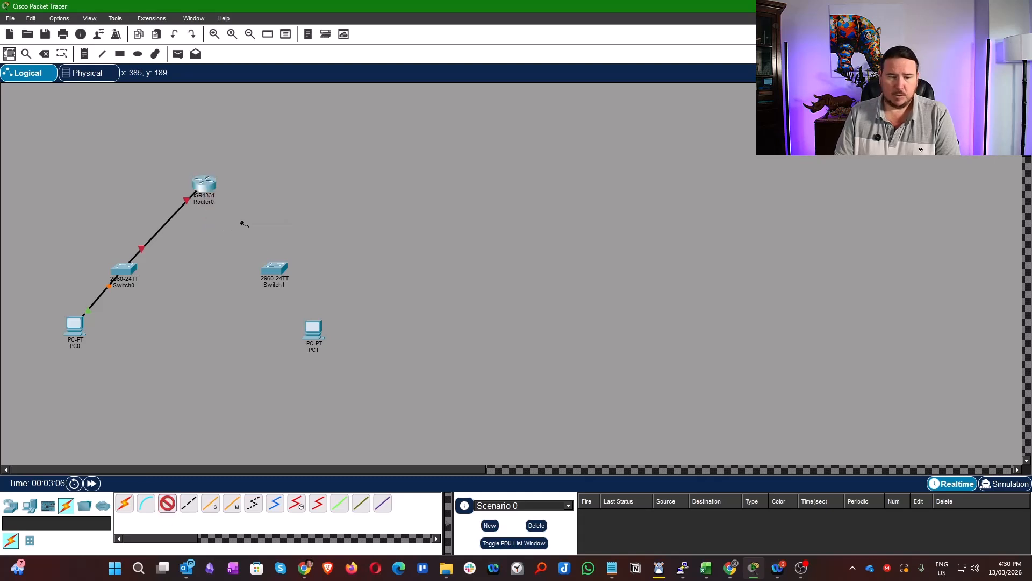
pyautogui.click(271, 273)
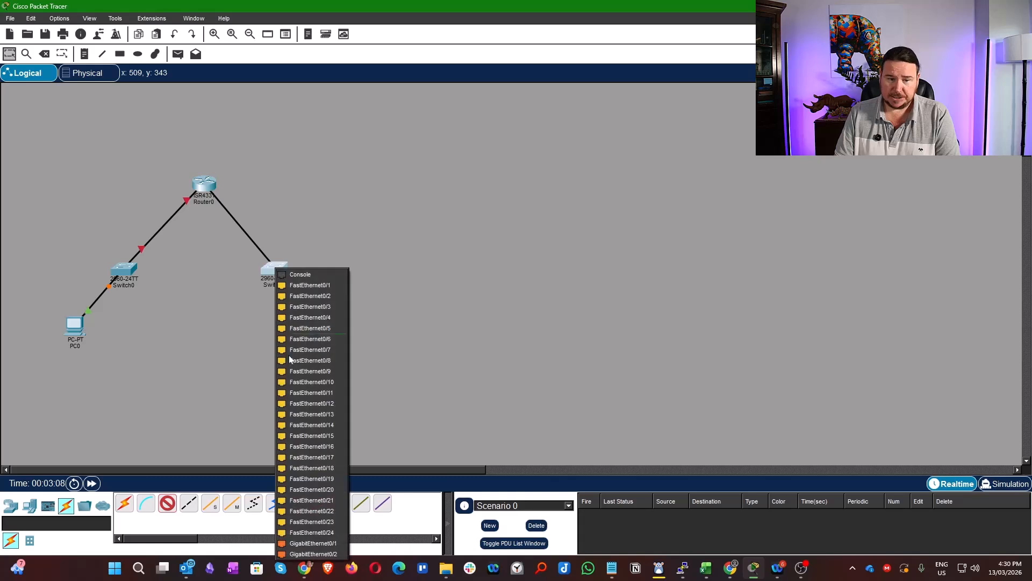
pyautogui.click(313, 543)
# - Cable Switch1's FastEthernet0/1 port to PC1's FastEthernet0 port with copper straight-through, and shift PC1 slightly outward
pyautogui.click(166, 504)
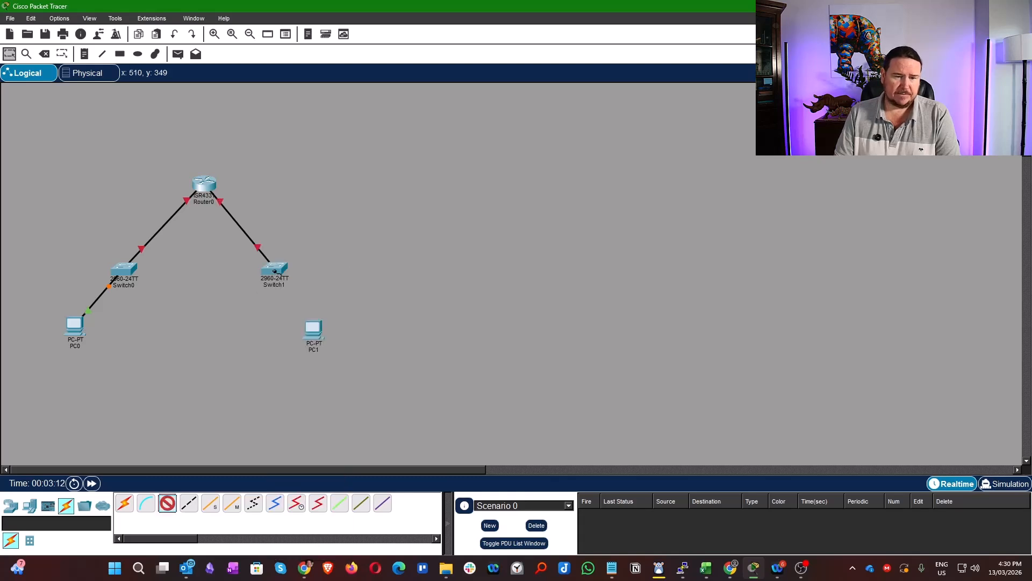
pyautogui.click(274, 270)
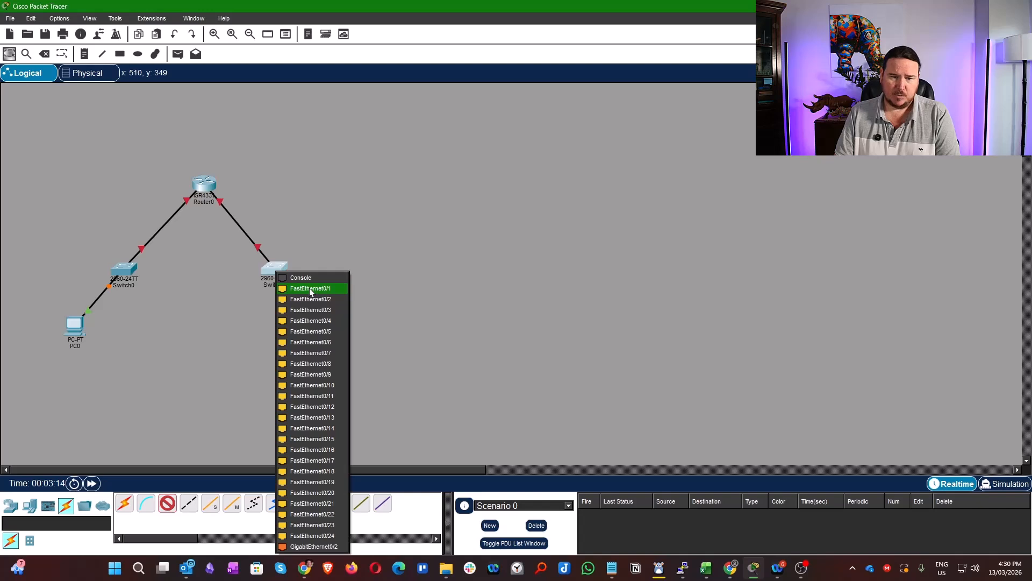
pyautogui.click(309, 288)
pyautogui.click(315, 332)
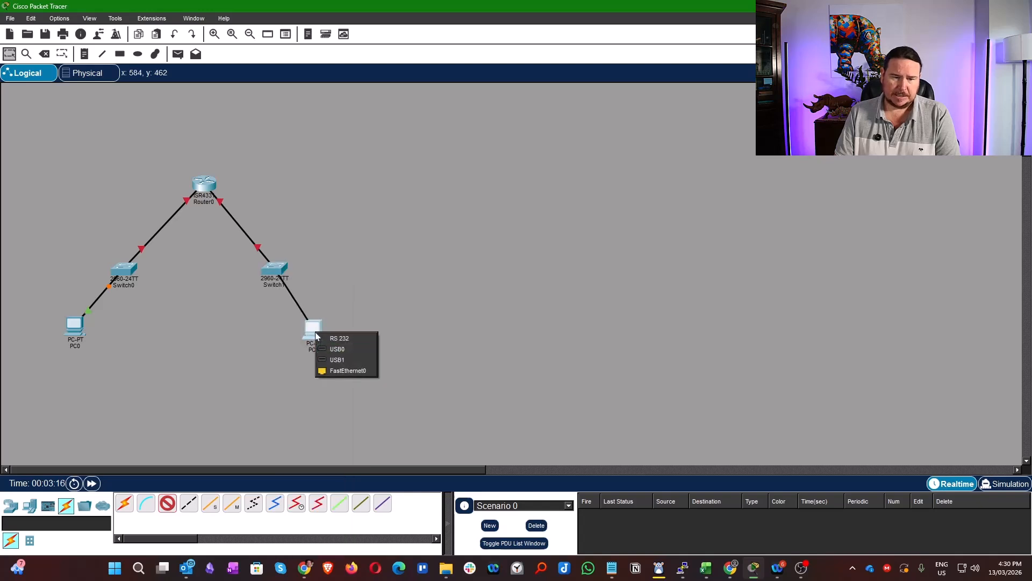
pyautogui.click(334, 370)
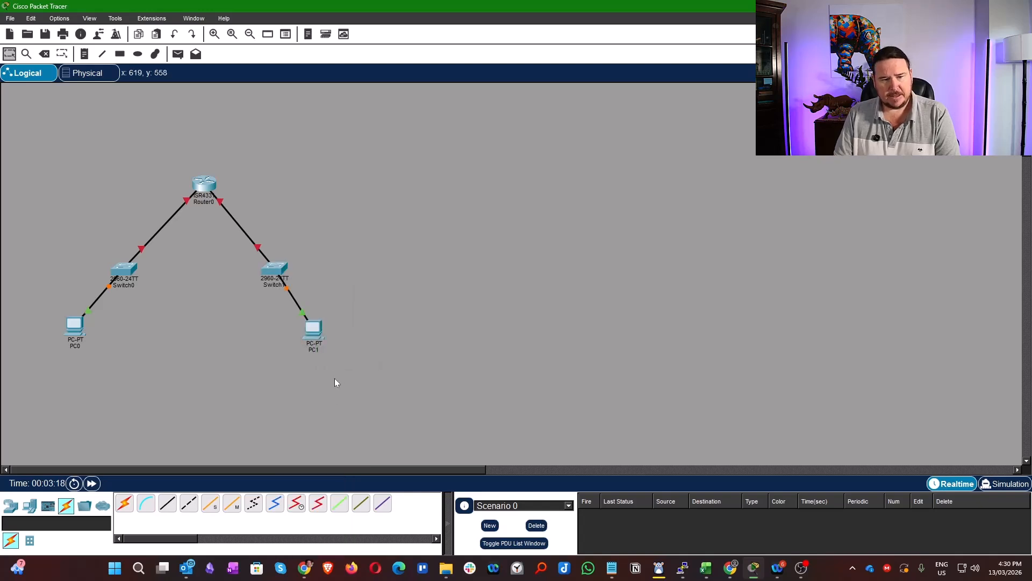
pyautogui.moveTo(317, 333); pyautogui.dragTo(328, 332)
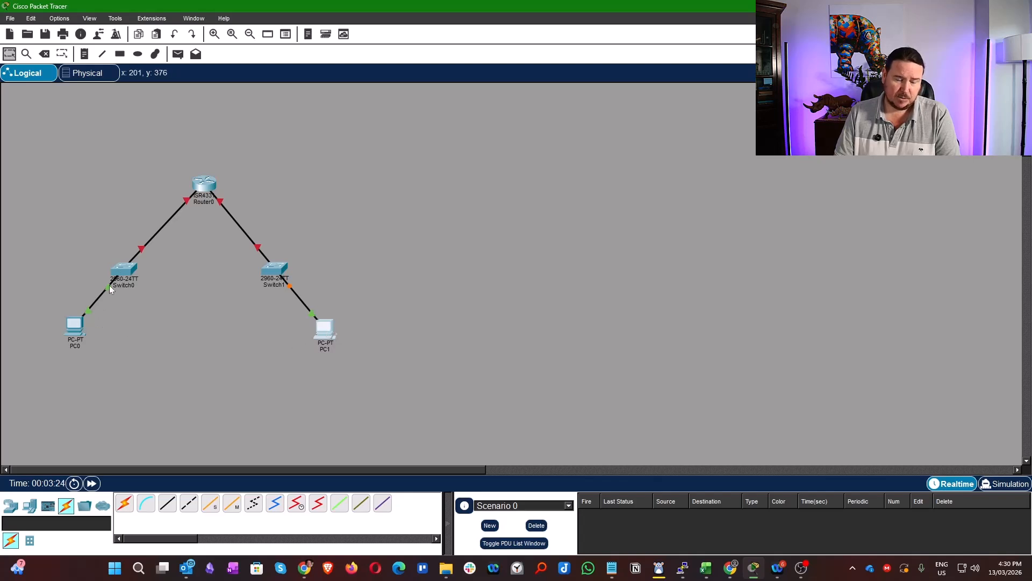
# - Examine the link lights and port labels on the switch and router cables, and Router0's port summary
pyautogui.moveTo(109, 287)
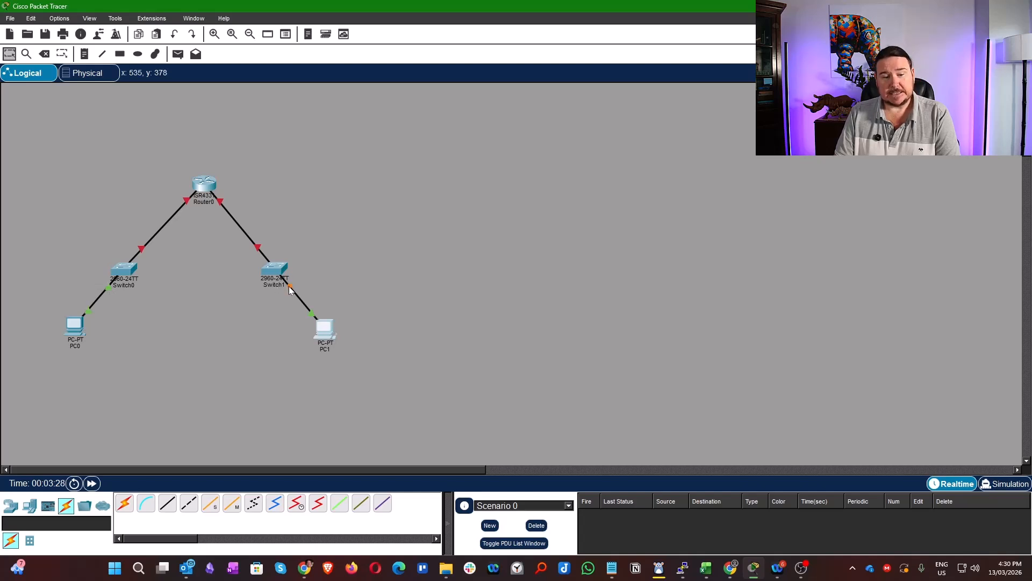
pyautogui.moveTo(289, 291)
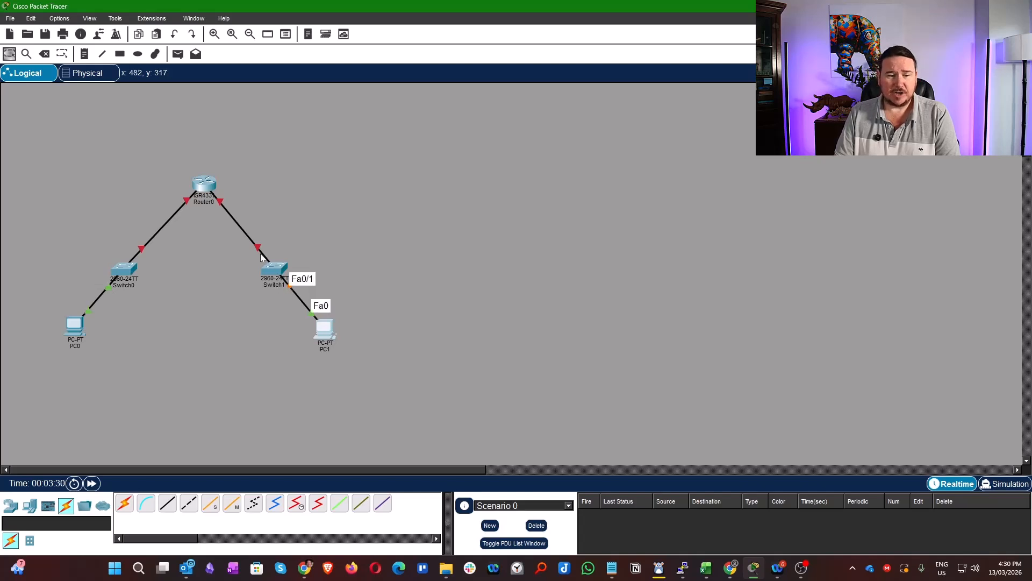
pyautogui.moveTo(257, 249)
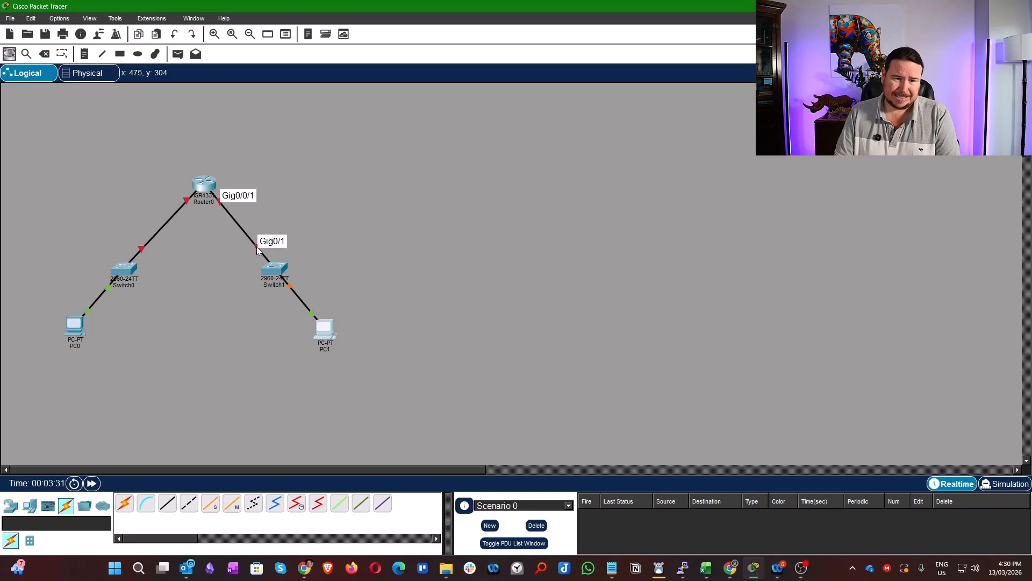
pyautogui.moveTo(143, 250)
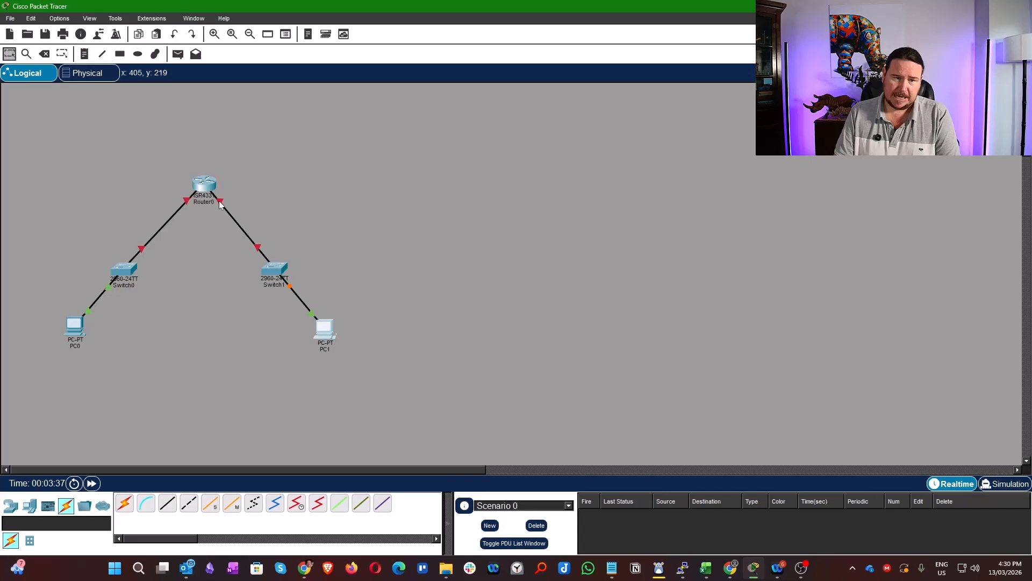
pyautogui.moveTo(220, 203)
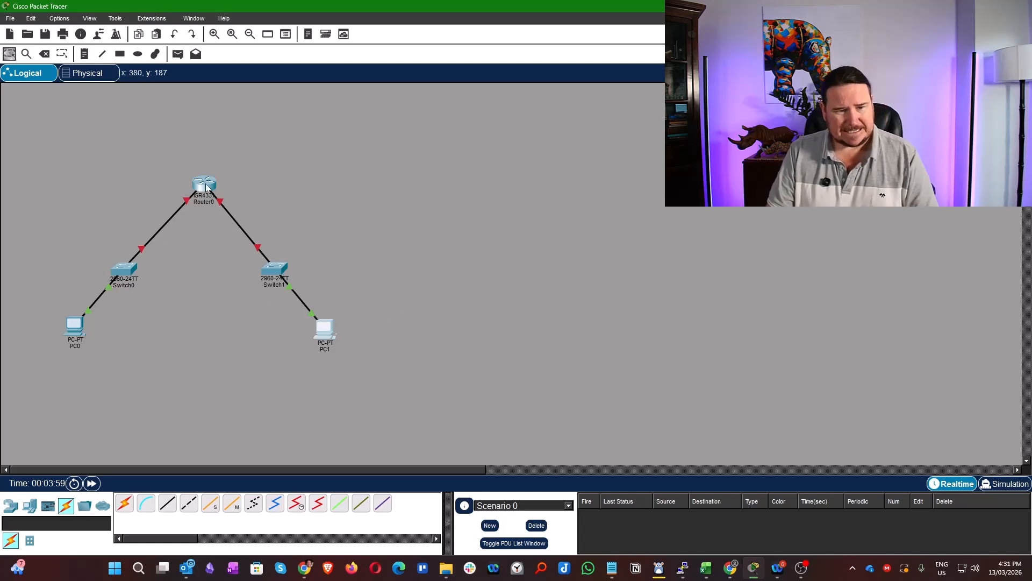
pyautogui.moveTo(206, 187)
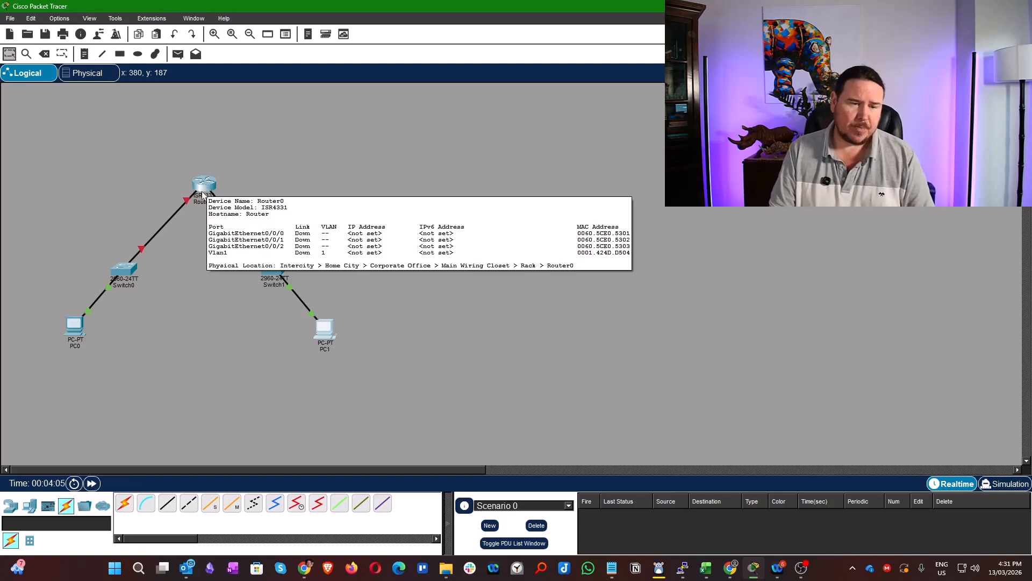
pyautogui.moveTo(127, 279)
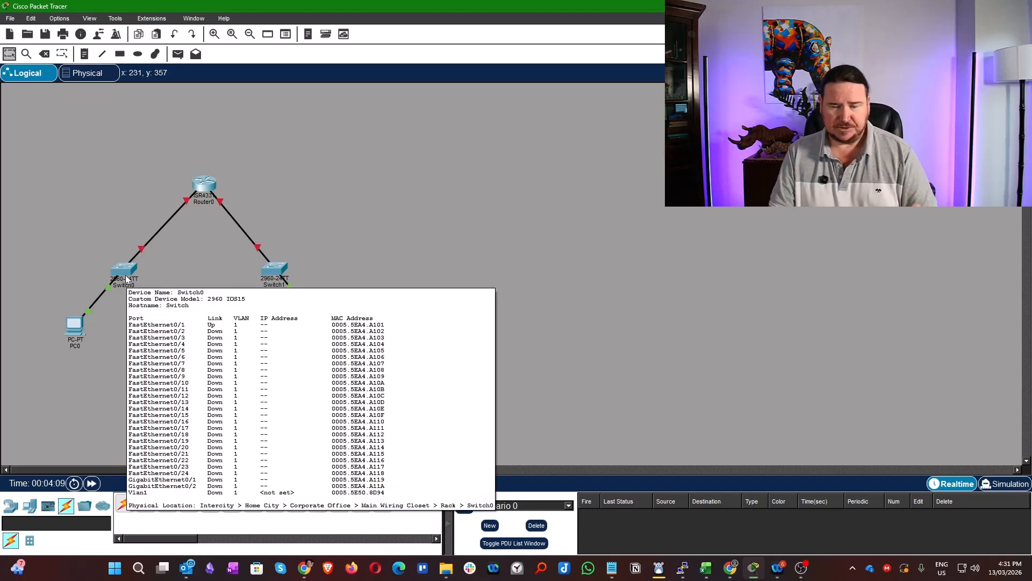
# - Start a command-line session on Router0 and move its window aside so the whole topology can be seen
pyautogui.click(203, 185)
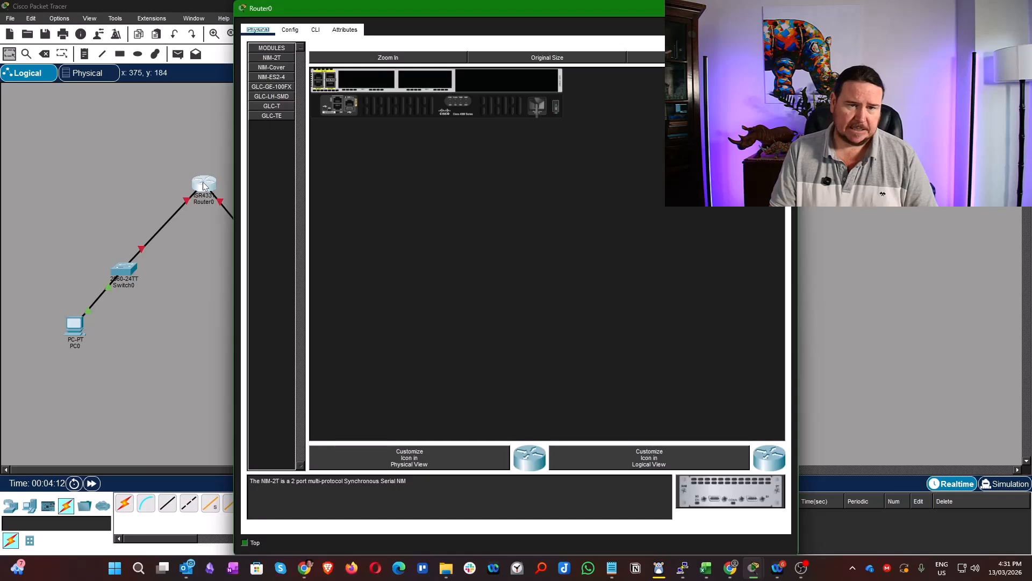
pyautogui.click(316, 30)
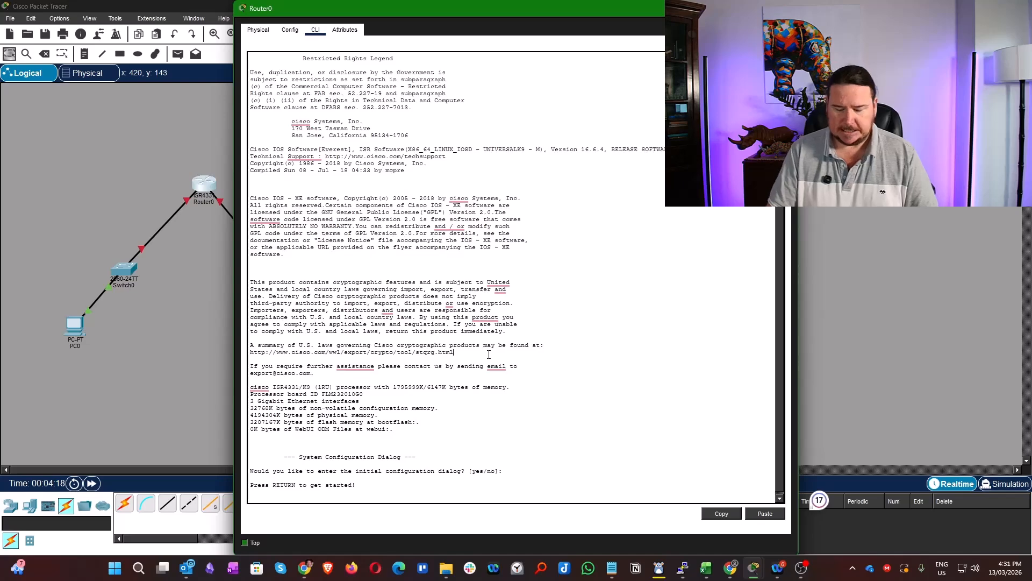
pyautogui.press('Return')
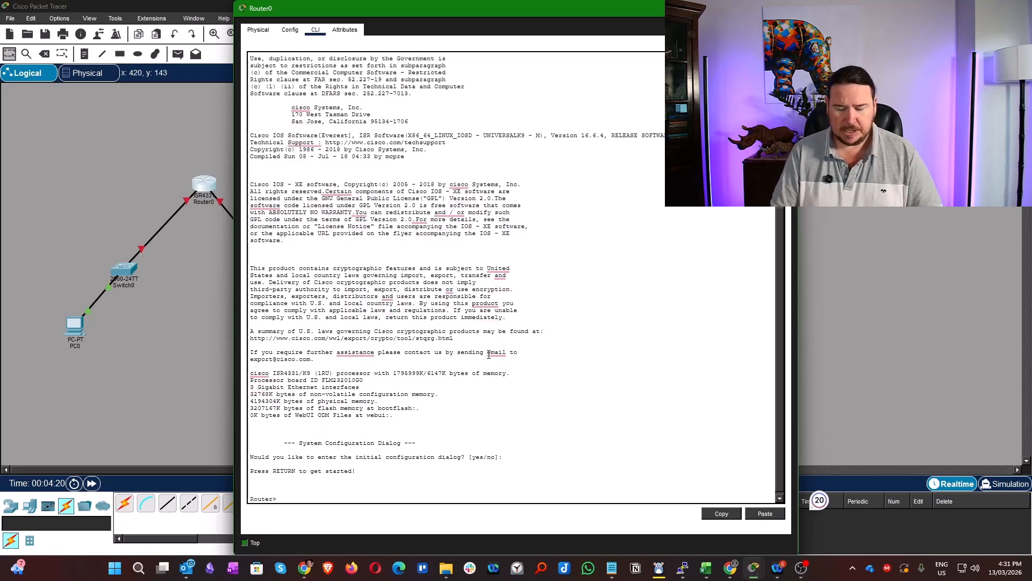
pyautogui.press('Return')
pyautogui.press('Return')
pyautogui.press('Return')
pyautogui.press('Return')
pyautogui.press('Return')
pyautogui.press('Return')
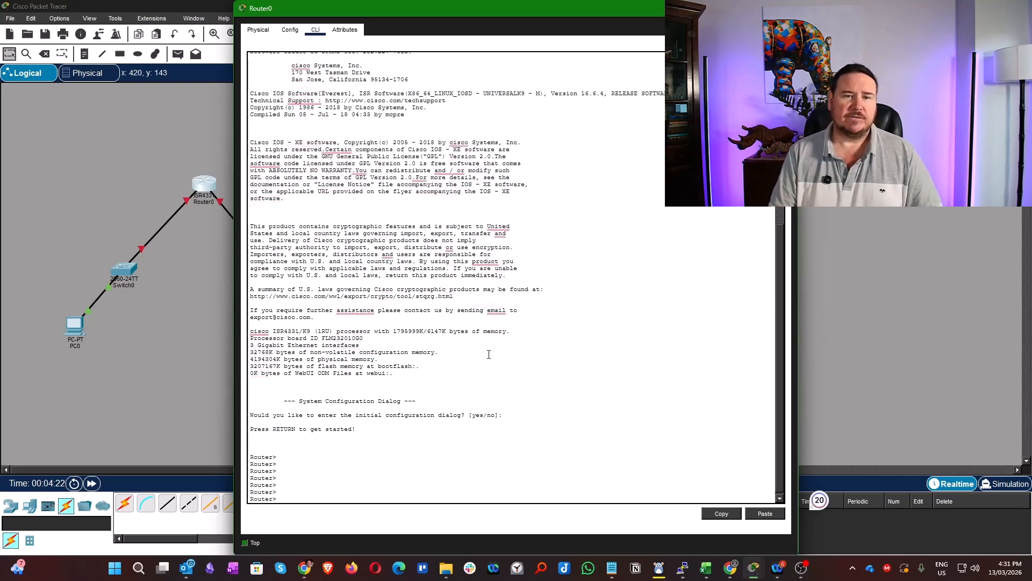
pyautogui.moveTo(460, 9); pyautogui.dragTo(592, 13)
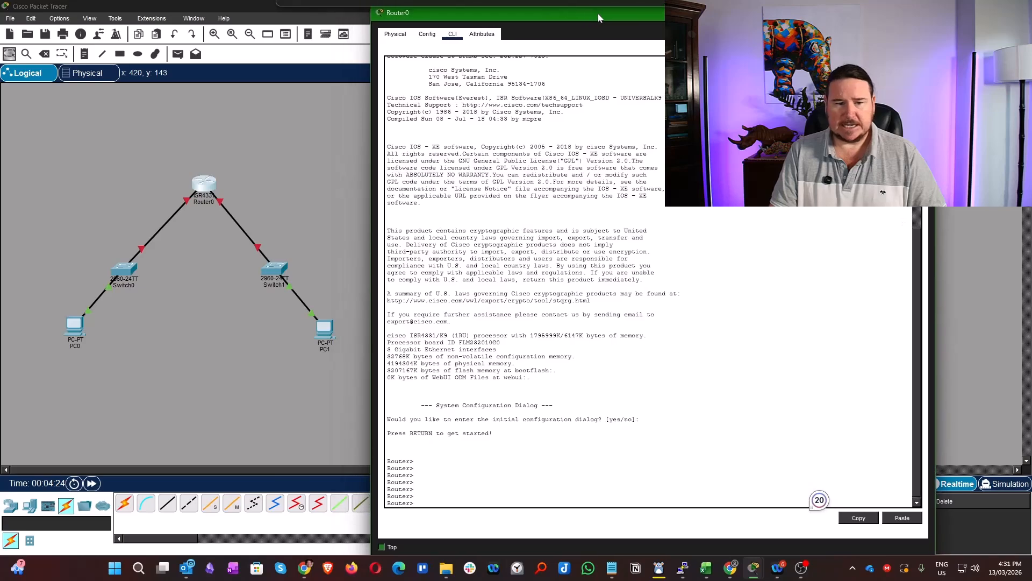
# - Enter privileged mode on Router0 with en, and global configuration mode with conf t
pyautogui.write('en')
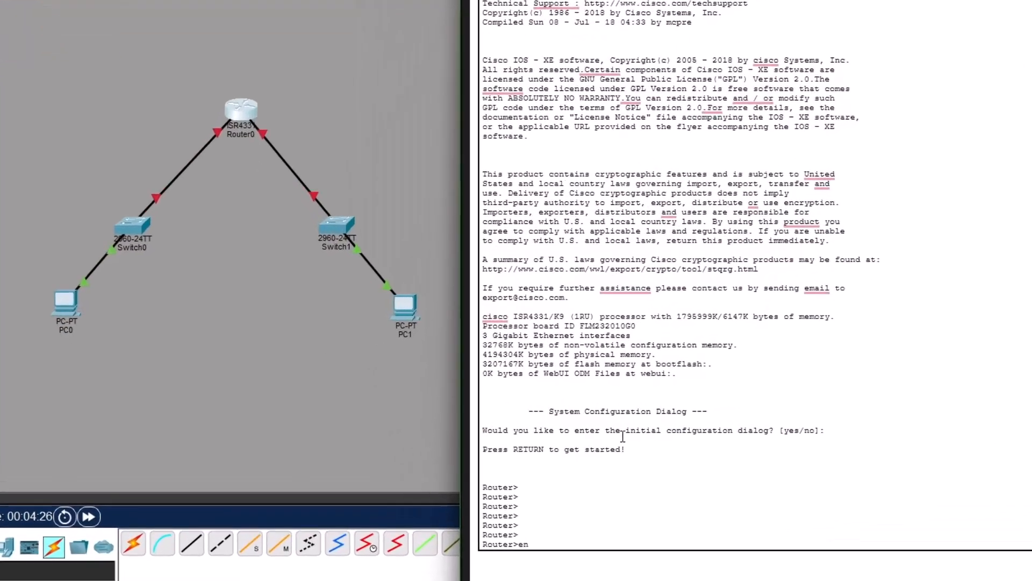
pyautogui.press('Return')
pyautogui.write('conf')
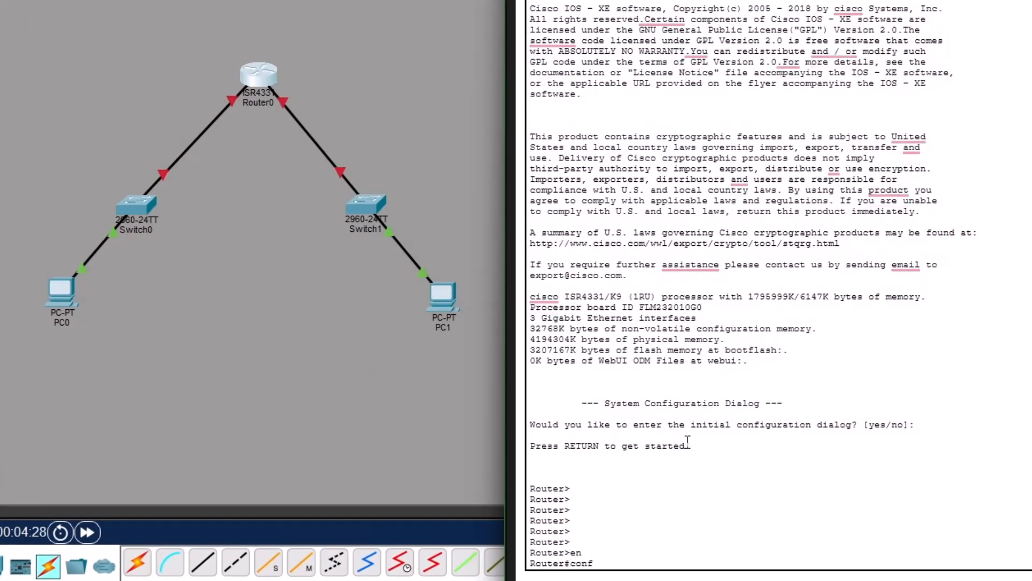
pyautogui.write(' t')
pyautogui.press('Return')
# - Enable Router0's GigabitEthernet0/0/0 interface with int g0/0/0 and no shut
pyautogui.write('in')
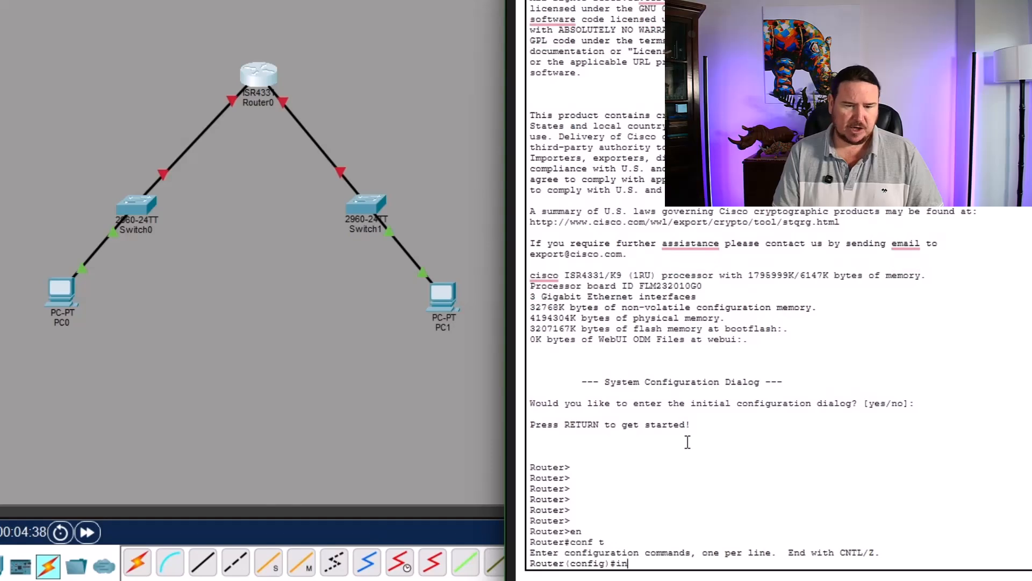
pyautogui.write('t g0')
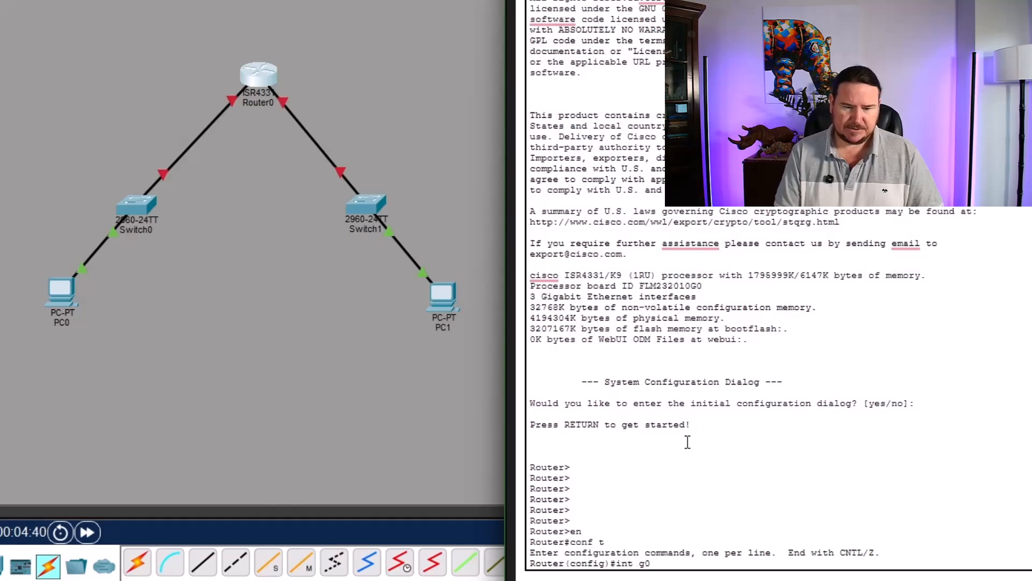
pyautogui.write('/0')
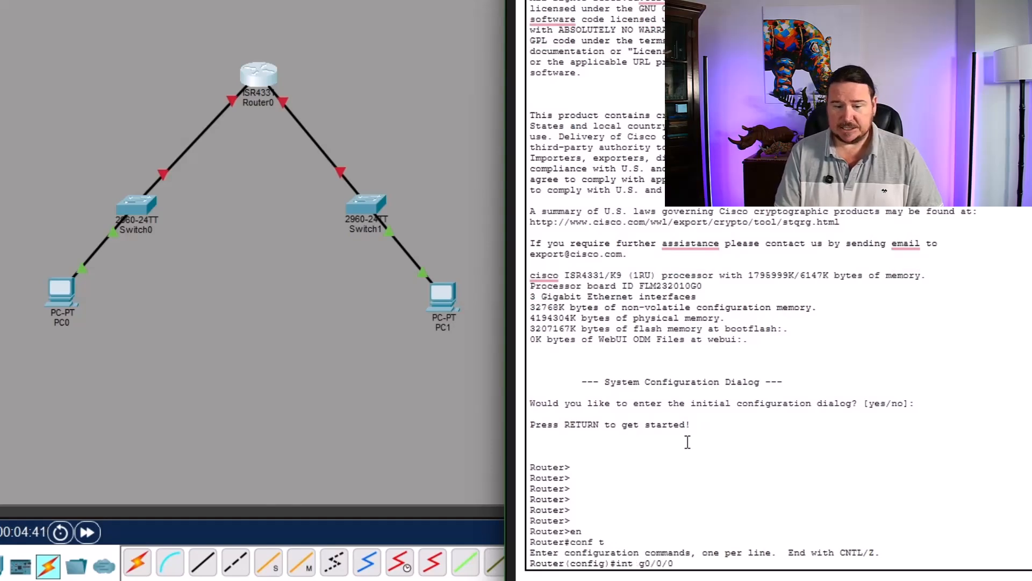
pyautogui.press('Return')
pyautogui.write('no')
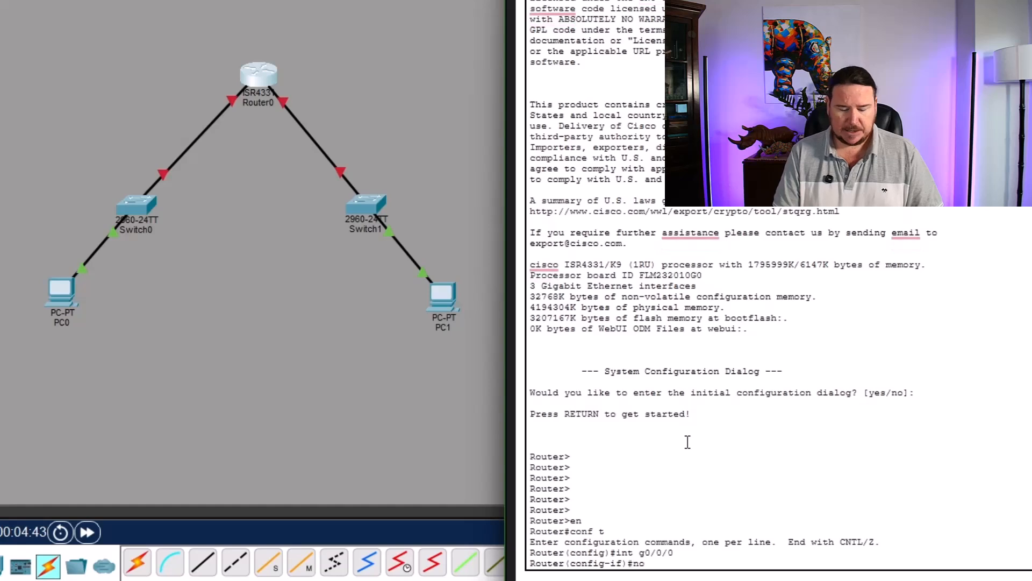
pyautogui.write(' shut')
pyautogui.press('Return')
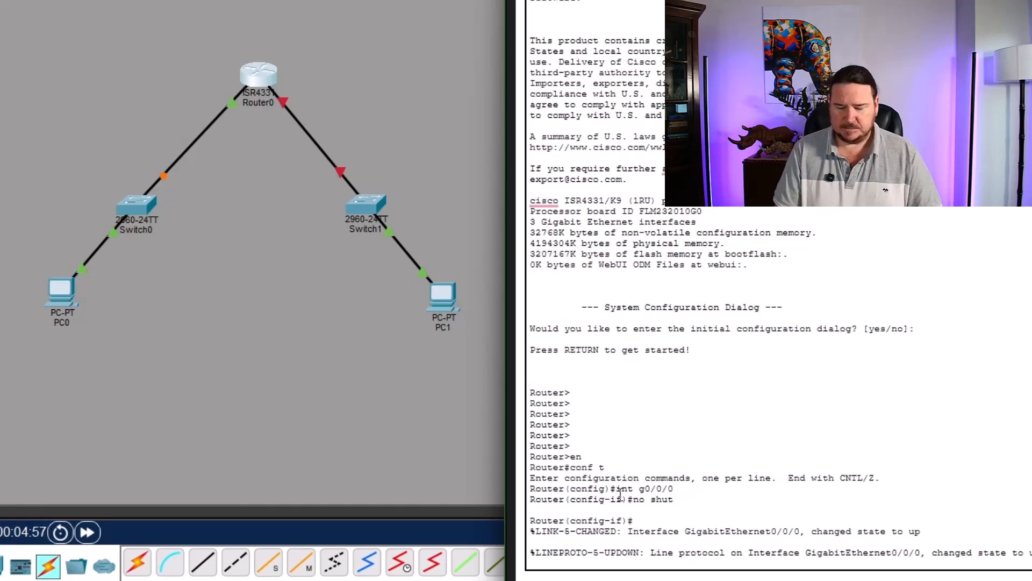
pyautogui.press('Return')
pyautogui.press('Return')
pyautogui.press('Return')
pyautogui.press('Return')
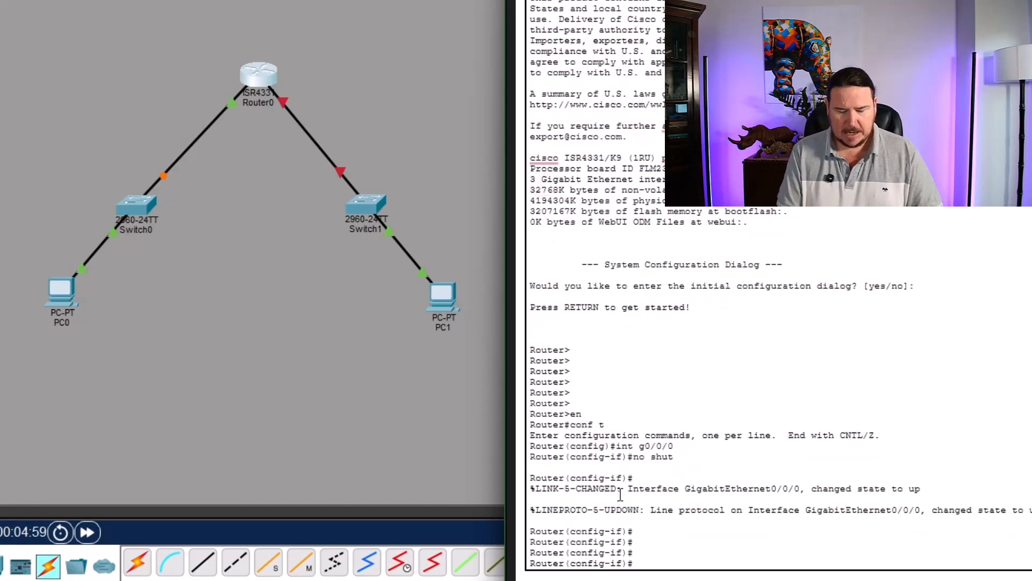
# - Assign IP address 192.168.1.1 with subnet mask 255.255.255.0 to Router0's GigabitEthernet0/0/0 interface using ip add
pyautogui.write('ip add')
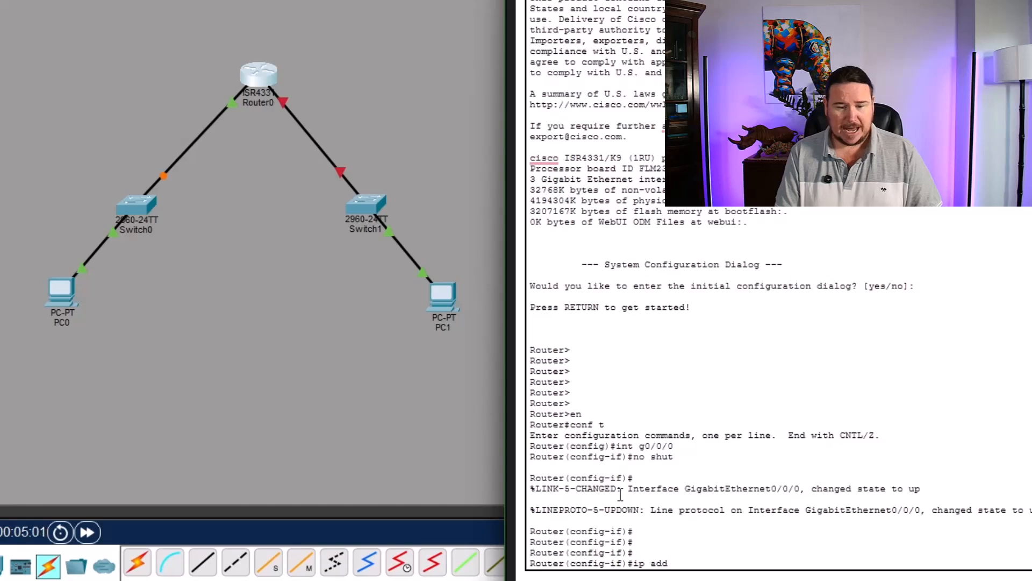
pyautogui.write(' 192.168')
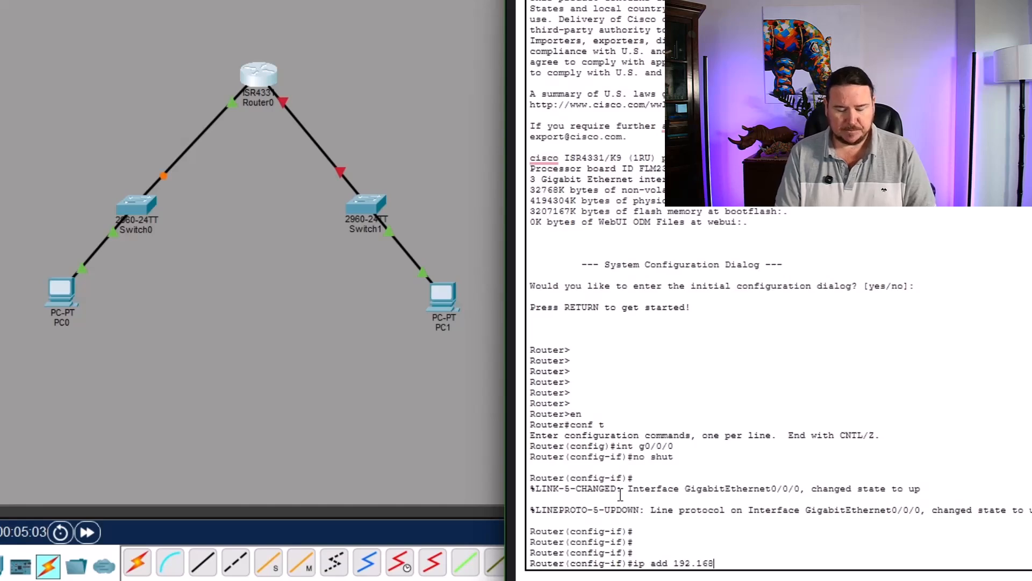
pyautogui.write('.1.1 ')
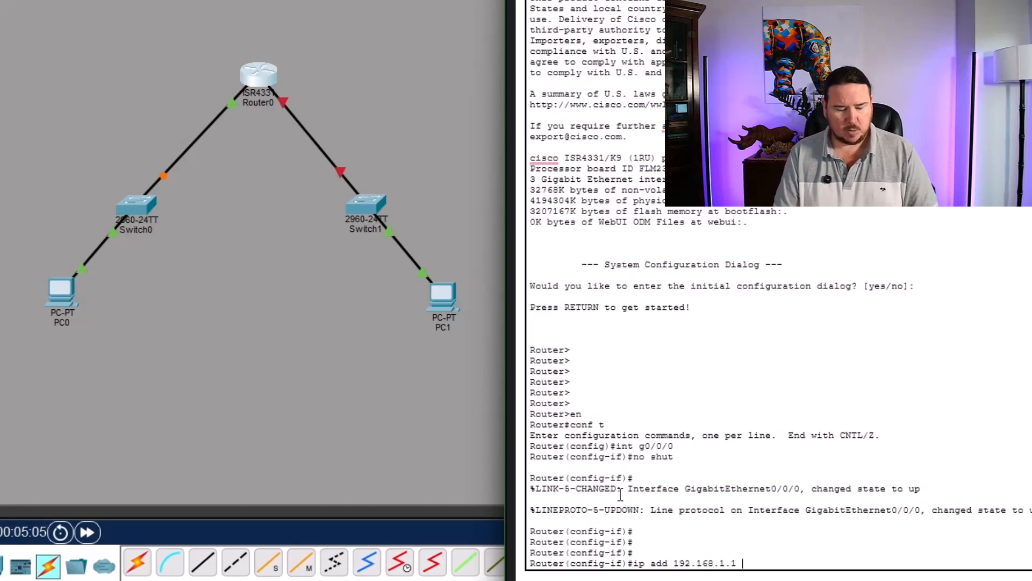
pyautogui.write('255.255.255.0')
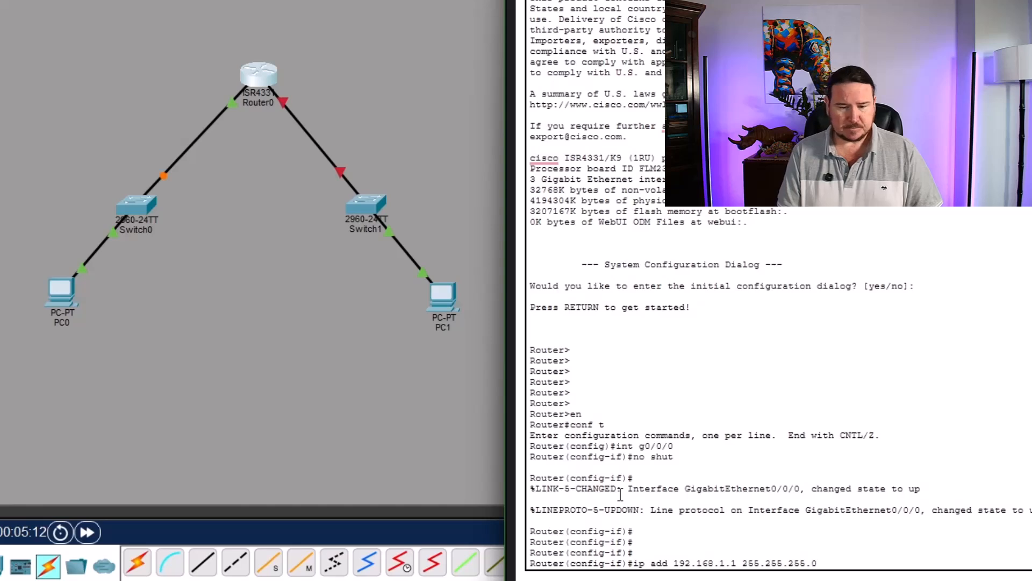
pyautogui.press('Return')
# - Exit the current interface and enable Router0's GigabitEthernet0/0/1 interface with int g0/0/1 and no shut
pyautogui.press('Return')
pyautogui.press('Return')
pyautogui.press('Return')
pyautogui.press('Return')
pyautogui.press('Return')
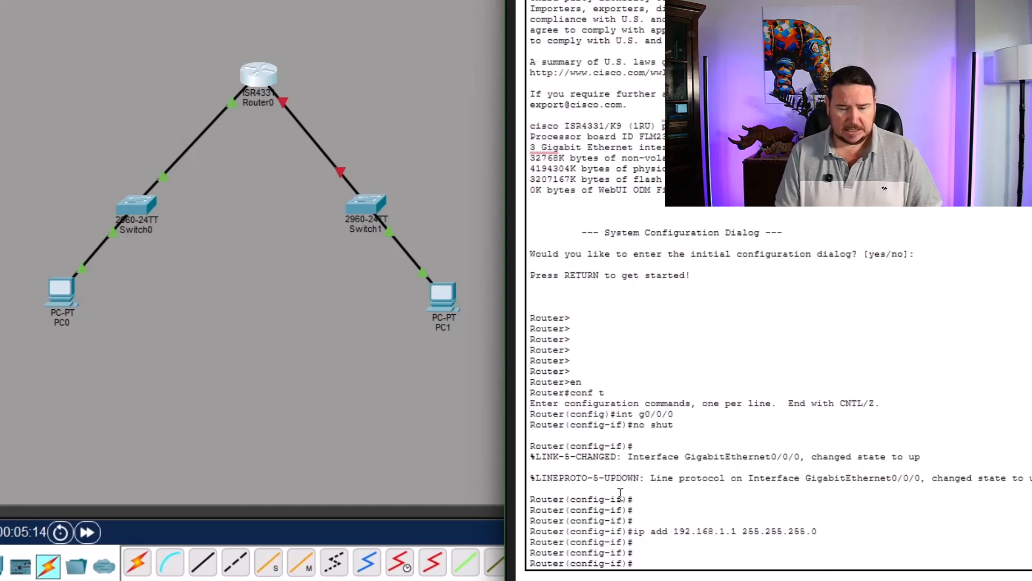
pyautogui.write('exit')
pyautogui.press('Return')
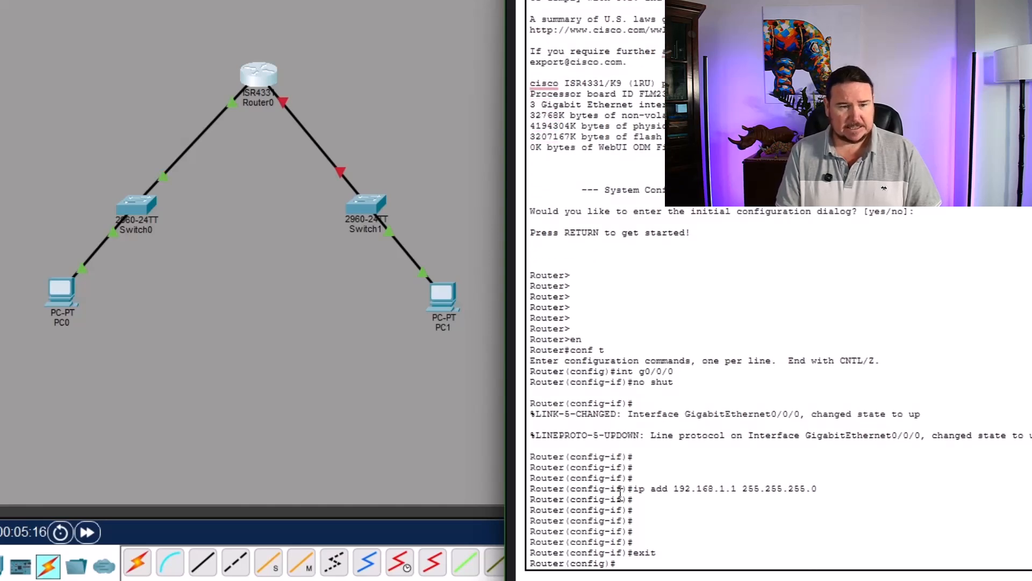
pyautogui.write('int g0/0/1')
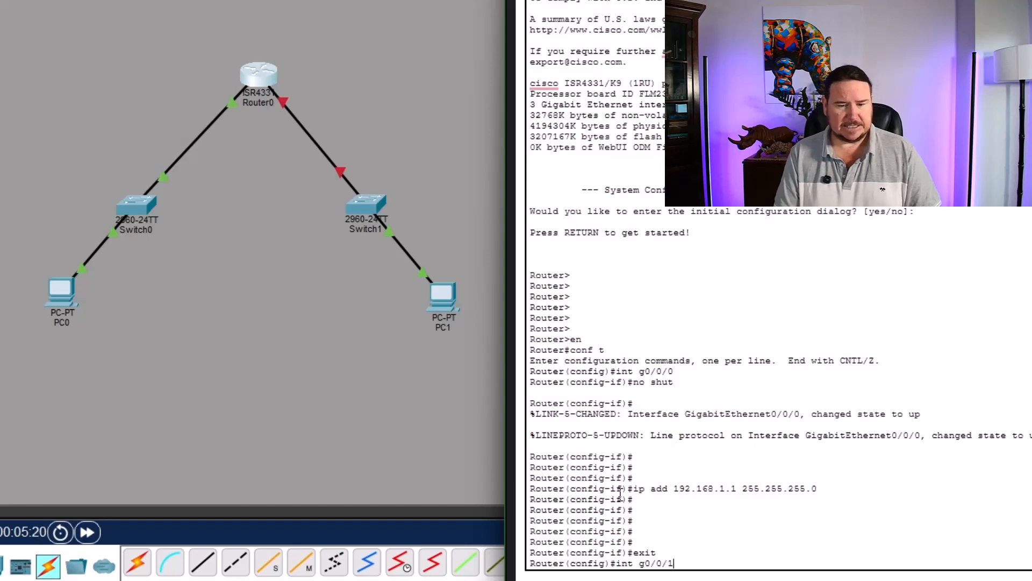
pyautogui.press('Return')
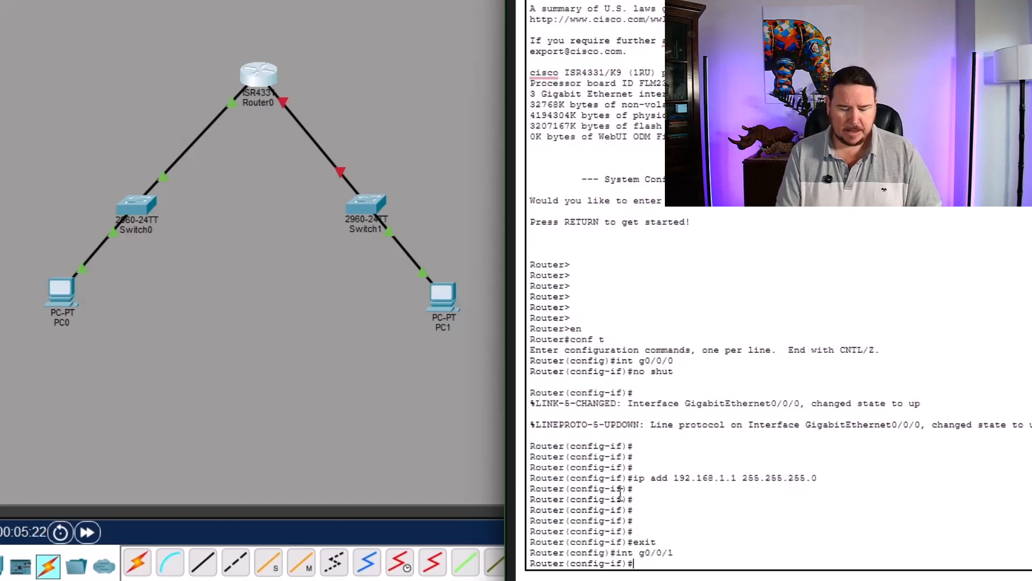
pyautogui.write('no shut')
pyautogui.press('Return')
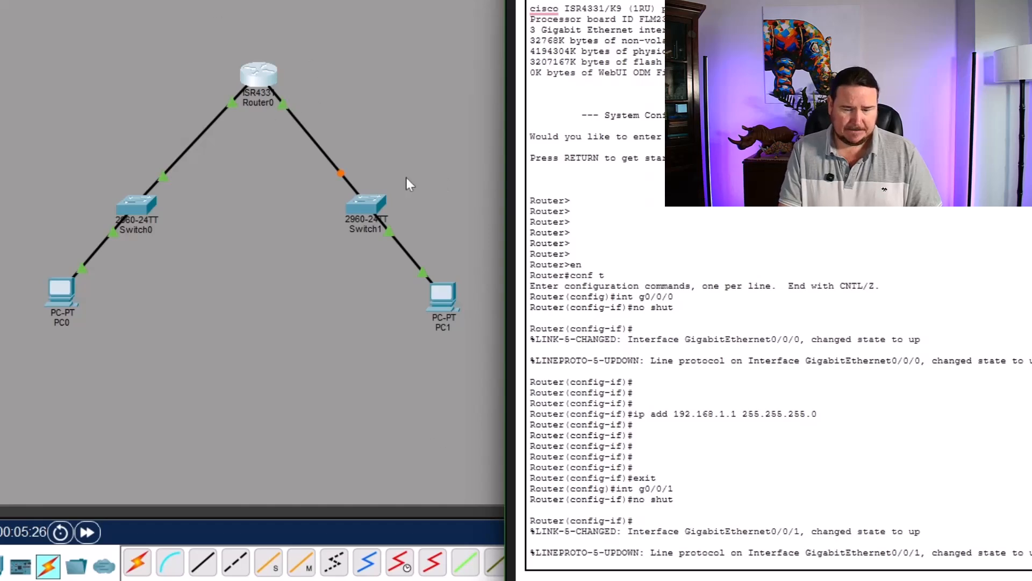
pyautogui.click(762, 489)
pyautogui.press('Return')
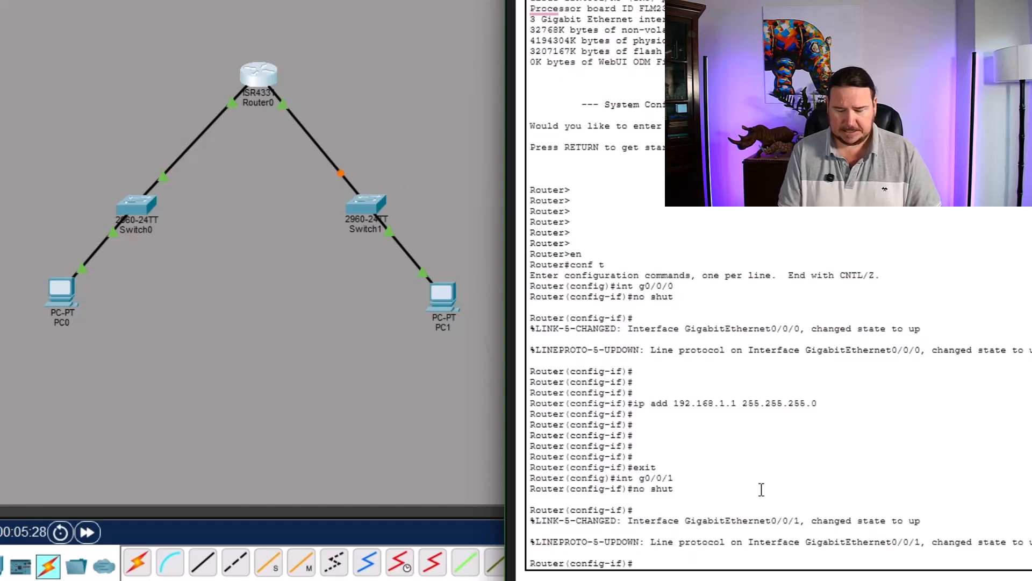
# - Assign IP address 192.168.2.1 with subnet mask 255.255.255.0 to Router0's GigabitEthernet0/0/1 interface using ip add
pyautogui.write('ip add 192')
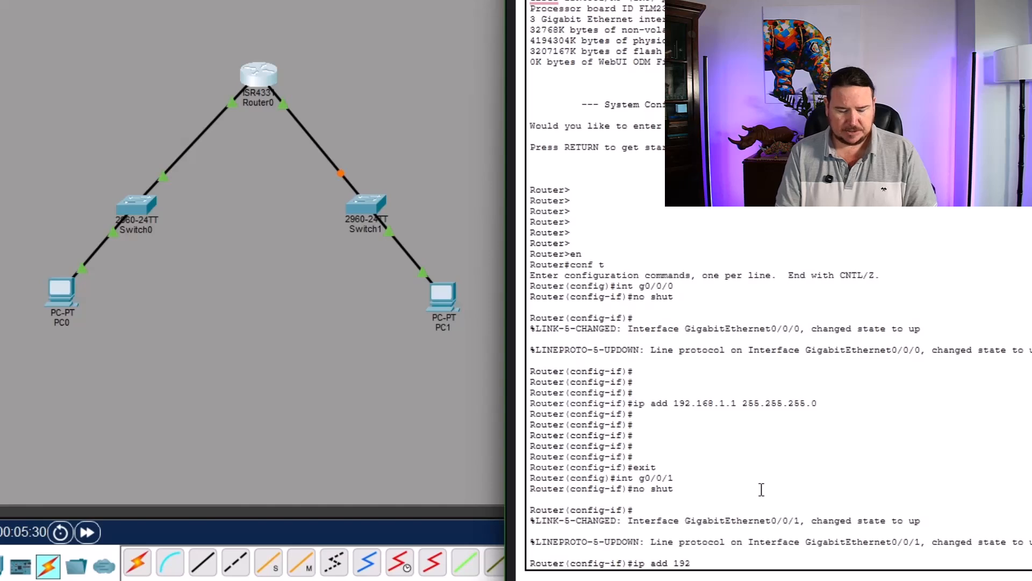
pyautogui.write('.168.')
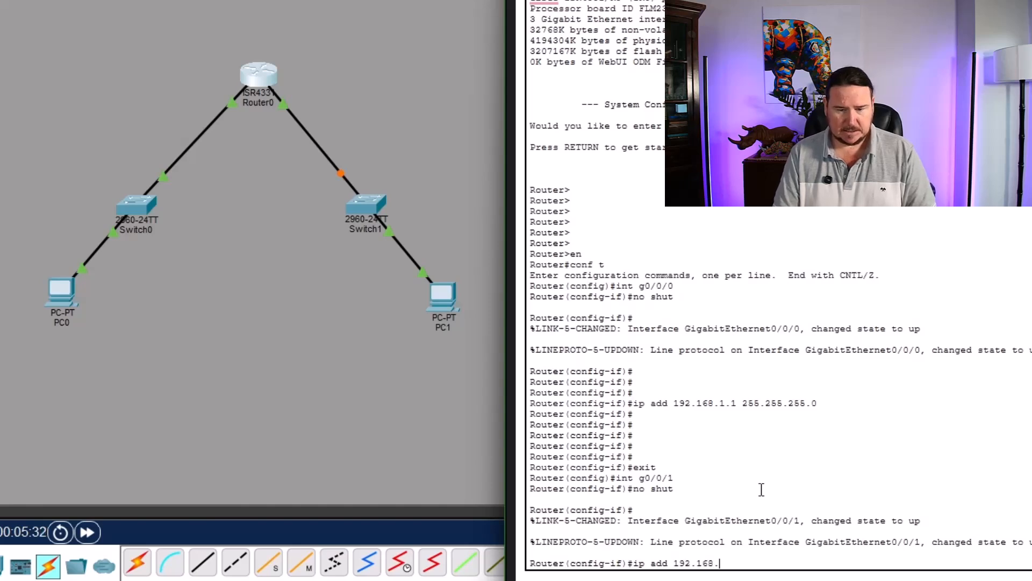
pyautogui.write('2.1 255.255.255')
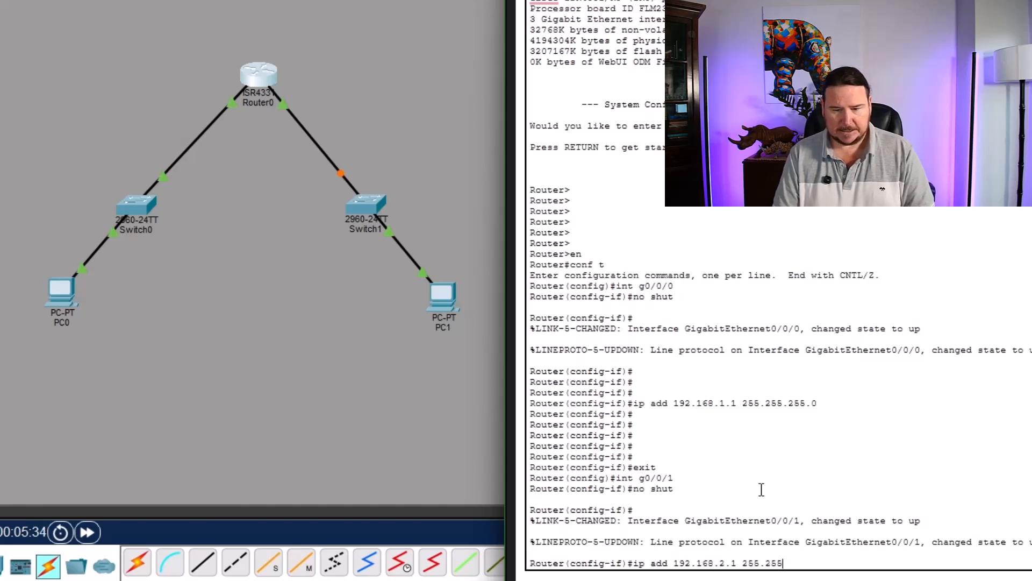
pyautogui.write('.0')
pyautogui.press('Return')
pyautogui.press('Return')
pyautogui.press('Return')
pyautogui.press('Return')
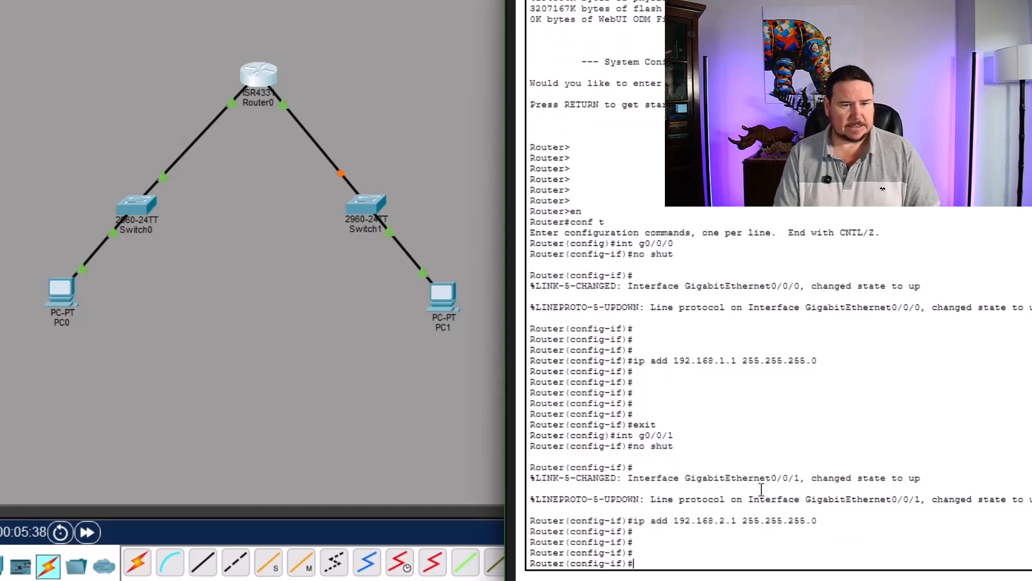
# - Exit back to privileged mode, save Router0's running configuration to startup-config with copy run start, and close the router window
pyautogui.write('exit')
pyautogui.press('Return')
pyautogui.write('exit')
pyautogui.press('Return')
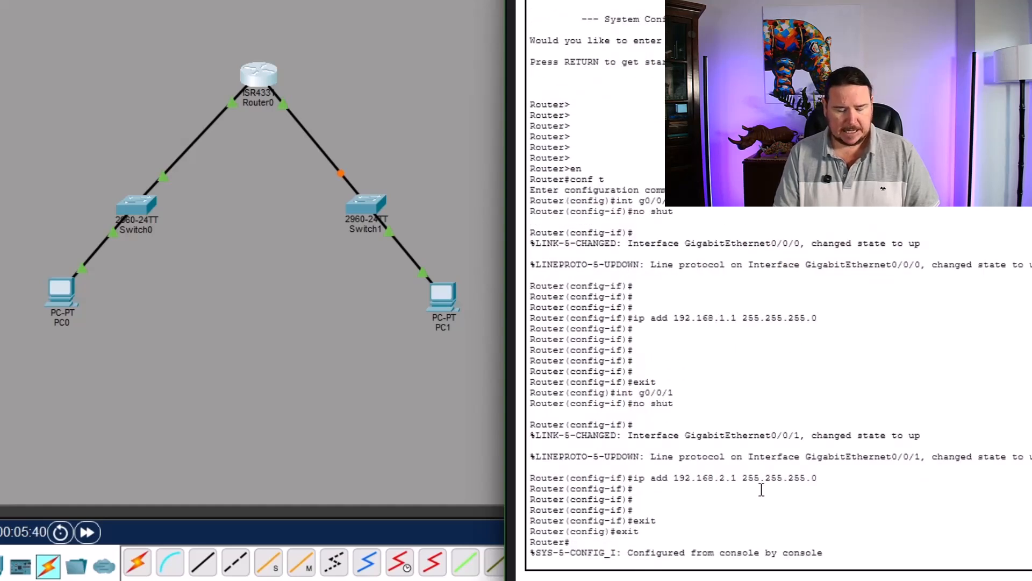
pyautogui.press('Return')
pyautogui.press('Return')
pyautogui.press('Return')
pyautogui.write('copy run st')
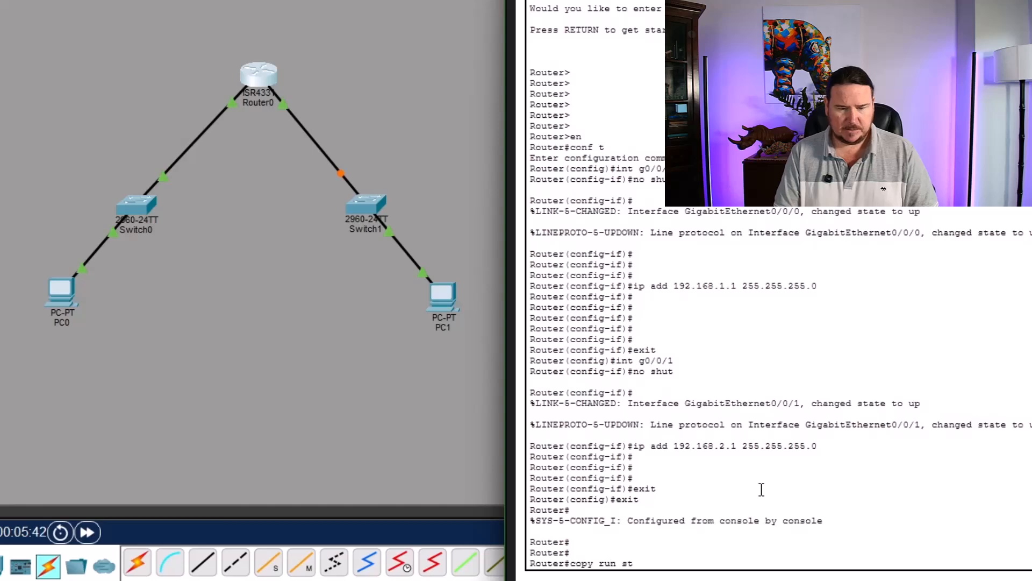
pyautogui.write('art')
pyautogui.press('Return')
pyautogui.press('Return')
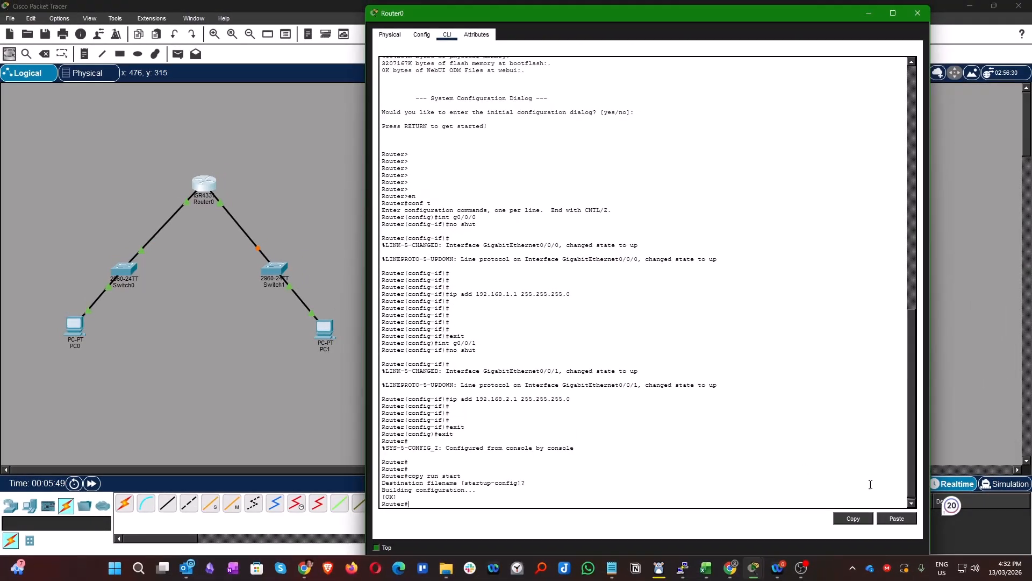
pyautogui.click(918, 13)
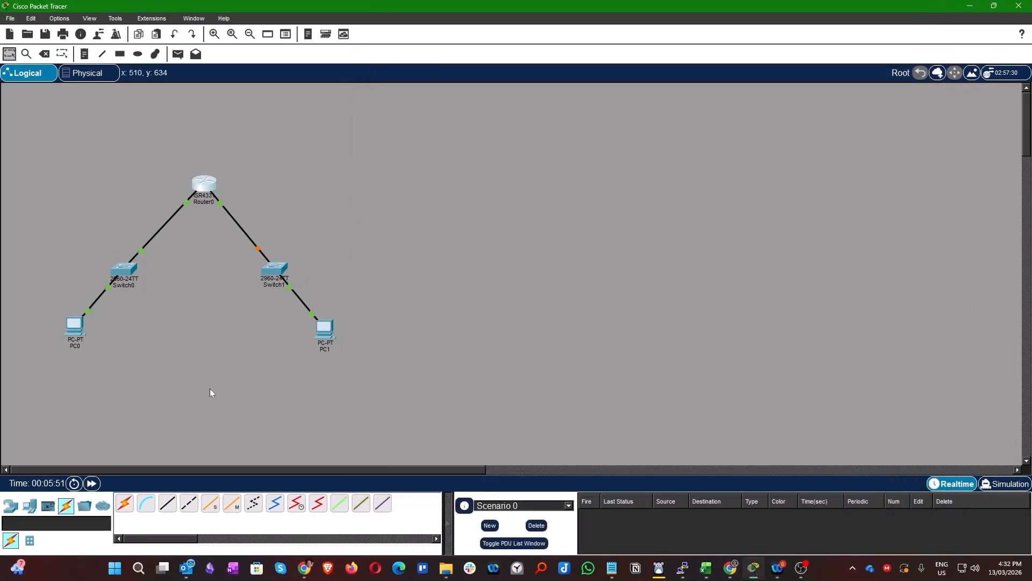
# - Open the configuration of PC0 and change its display name to PC-A
pyautogui.click(74, 329)
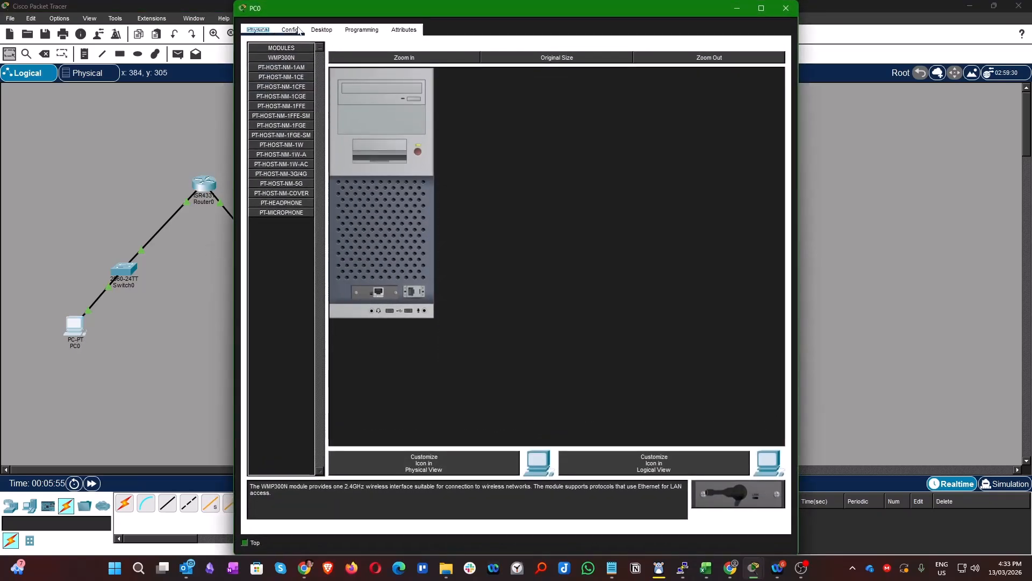
pyautogui.click(299, 31)
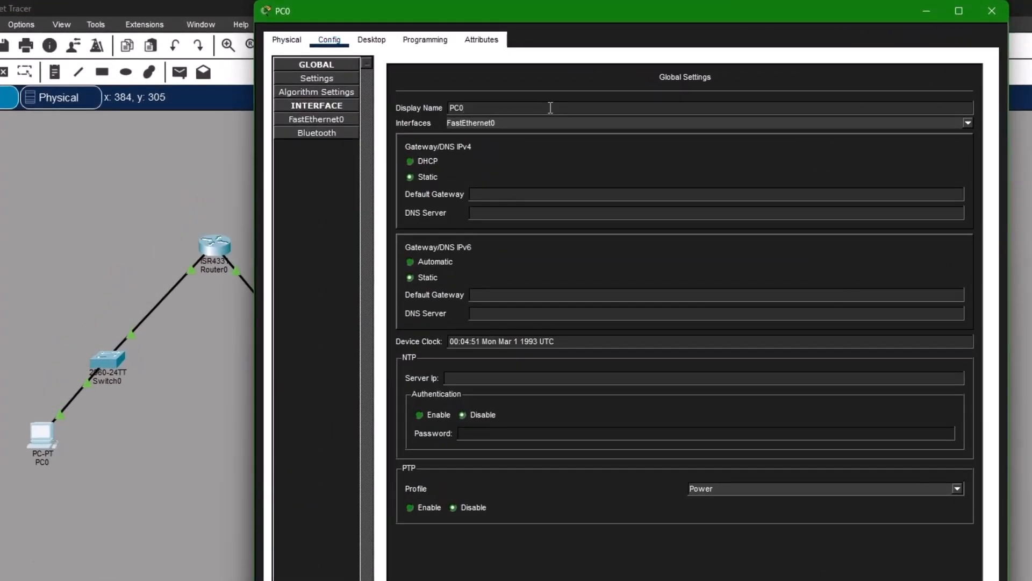
pyautogui.click(551, 107)
pyautogui.press('BackSpace')
pyautogui.write('-A')
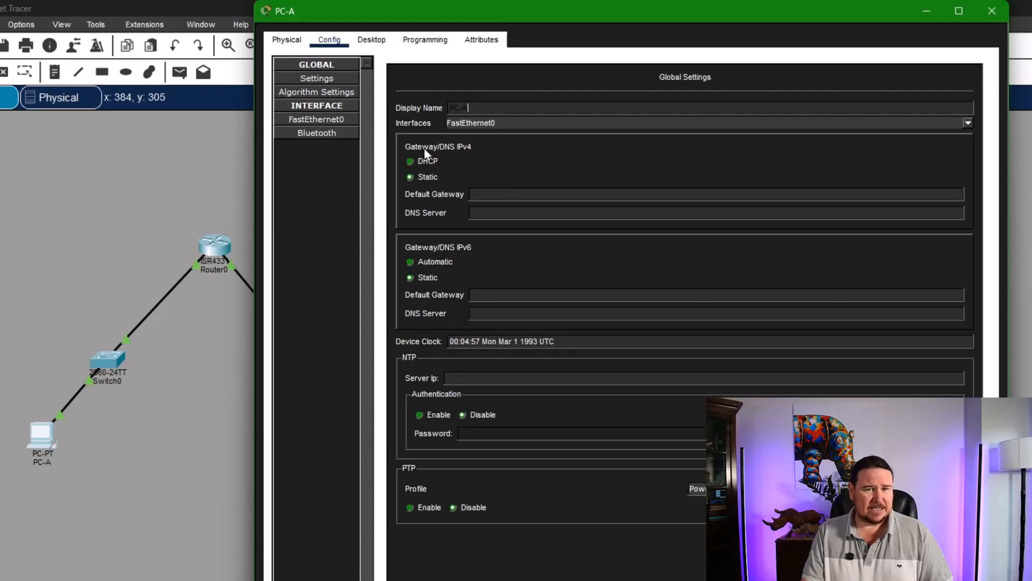
# - Set PC-A's IPv4 default gateway to 192.168.1.1
pyautogui.click(484, 193)
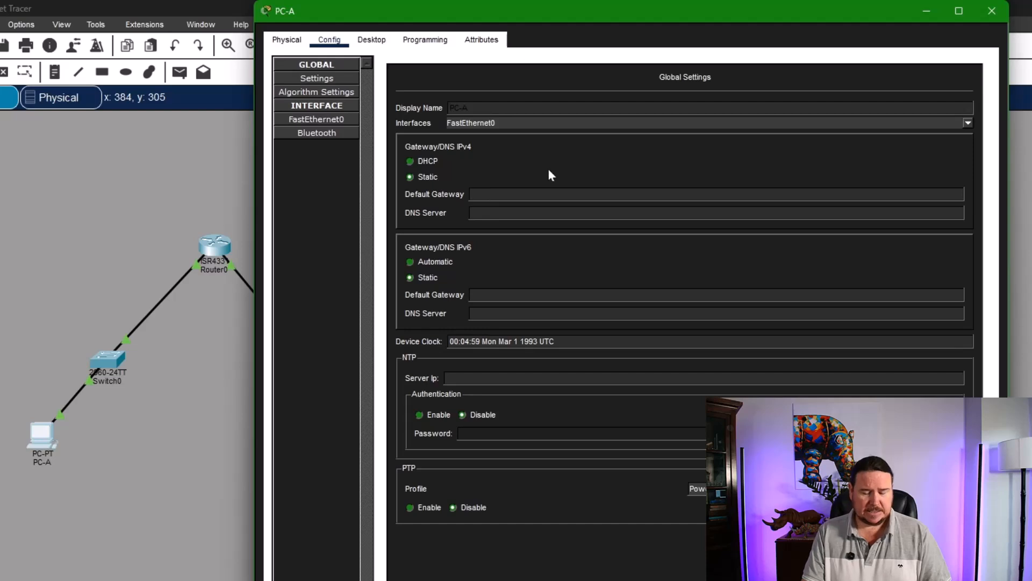
pyautogui.write('192.168.1')
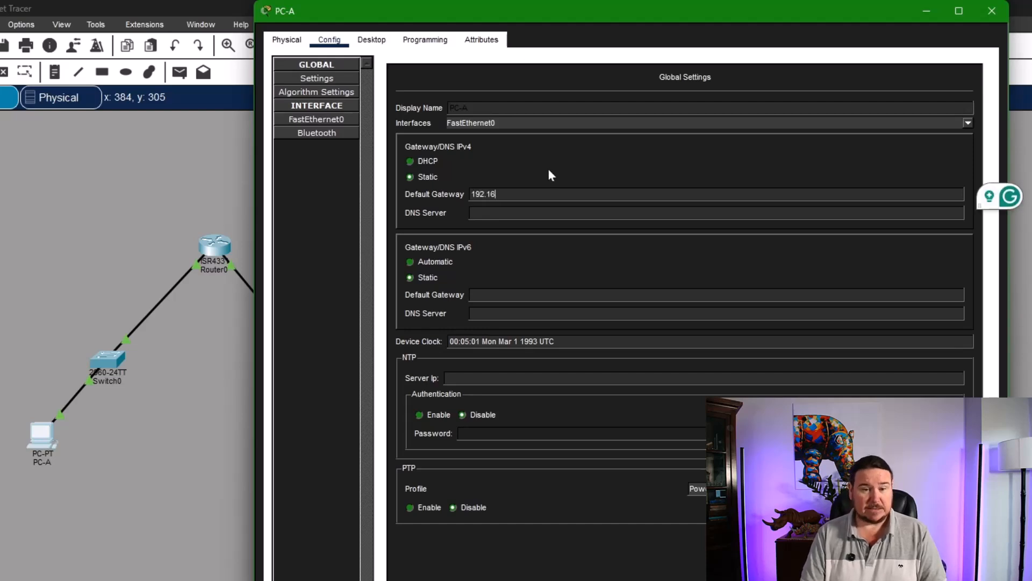
pyautogui.write('.1')
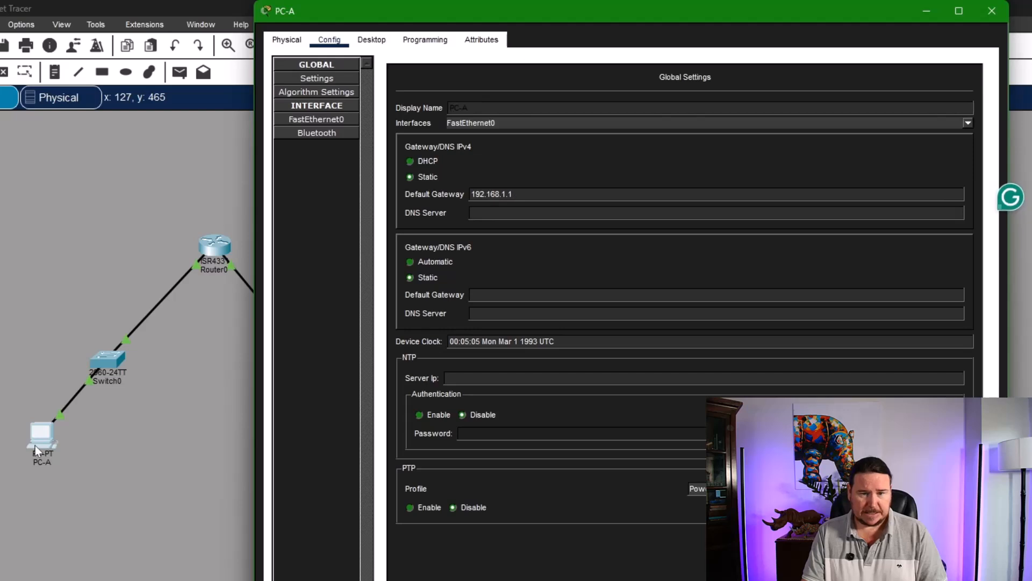
# - Give PC-A's FastEthernet0 interface the static IPv4 address 192.168.1.10 with subnet mask 255.255.255.0, and close the PC's window
pyautogui.click(323, 121)
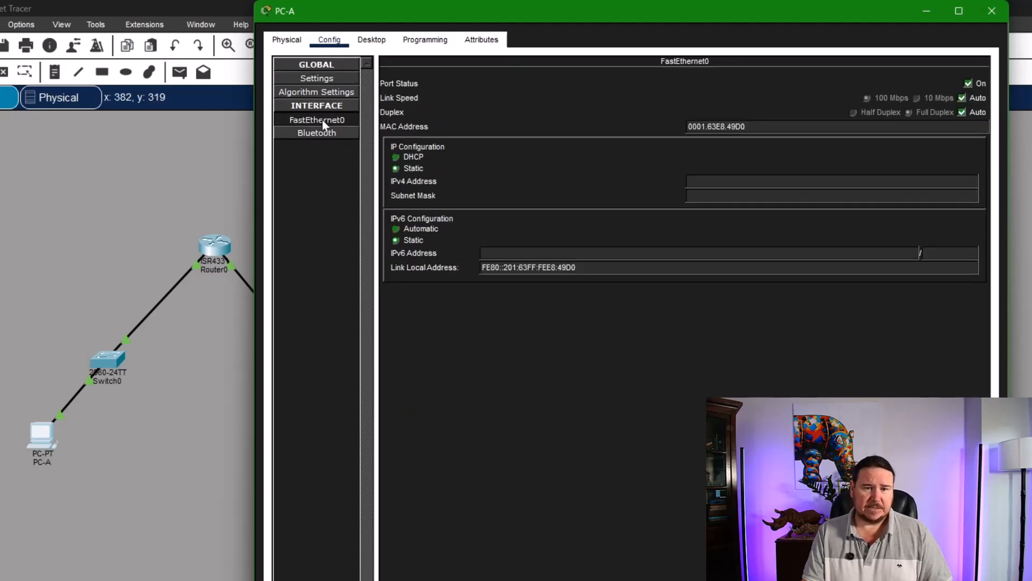
pyautogui.click(706, 181)
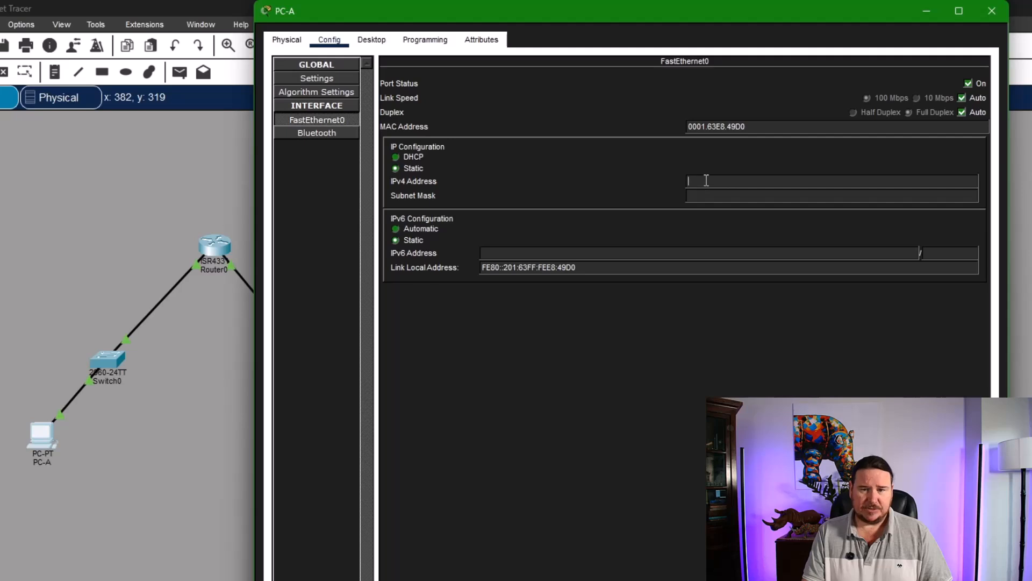
pyautogui.write('192.168.1.10')
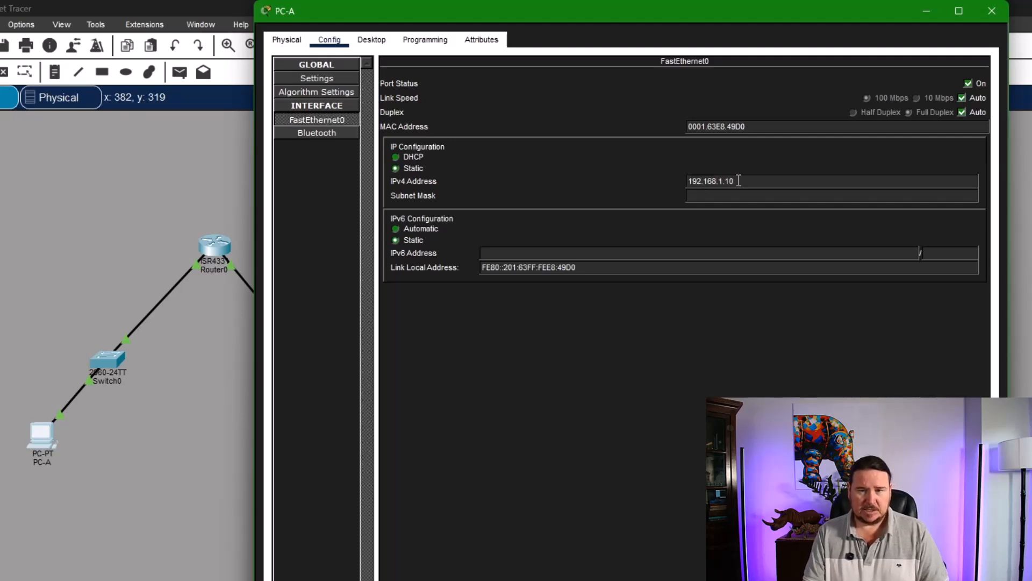
pyautogui.click(752, 197)
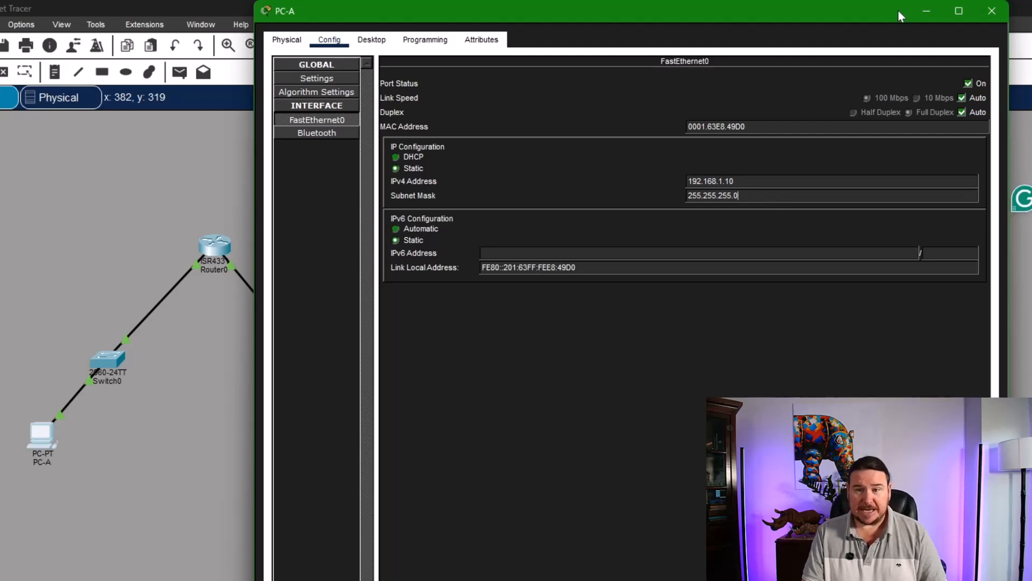
pyautogui.moveTo(895, 5); pyautogui.dragTo(887, 40)
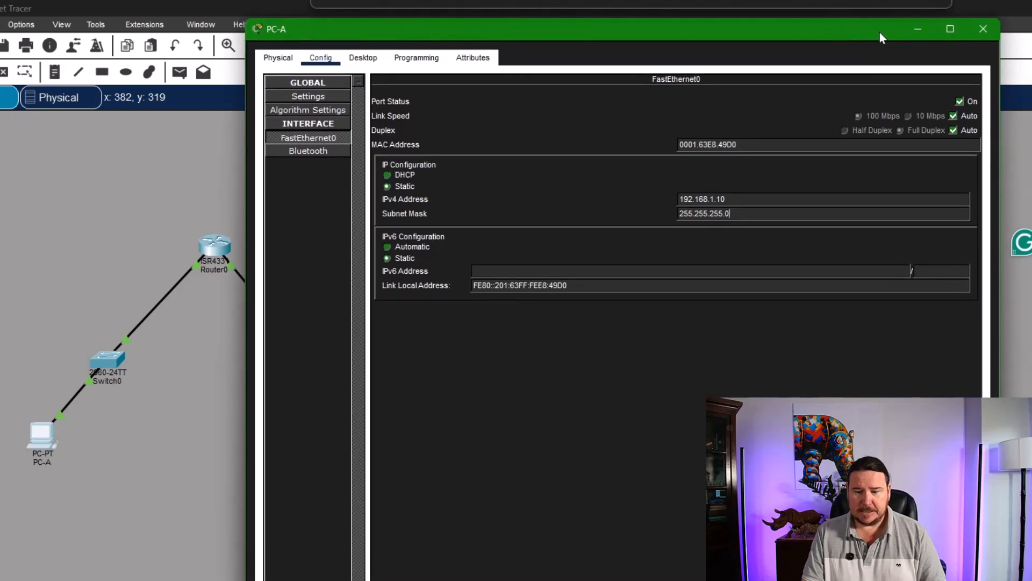
pyautogui.click(985, 29)
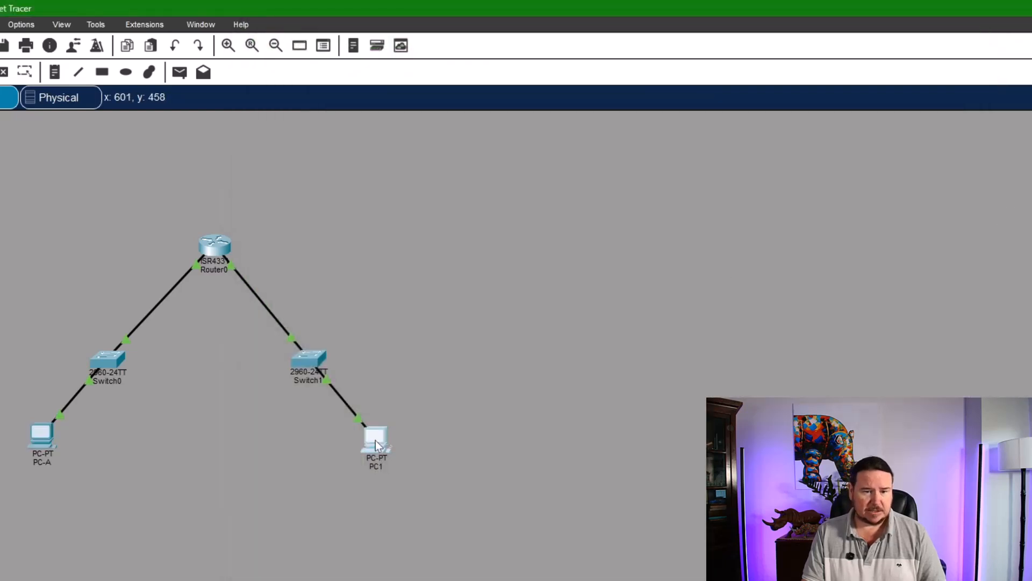
# - Change PC1's display name to PC-B and set its IPv4 default gateway to 192.168.2.1
pyautogui.click(377, 444)
pyautogui.click(330, 51)
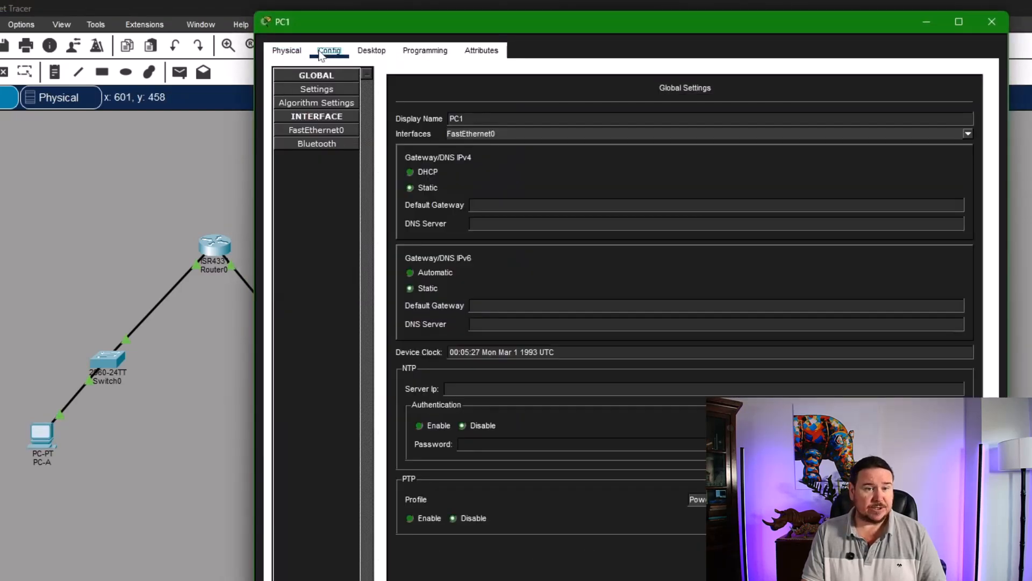
pyautogui.click(545, 120)
pyautogui.press('BackSpace')
pyautogui.write('-')
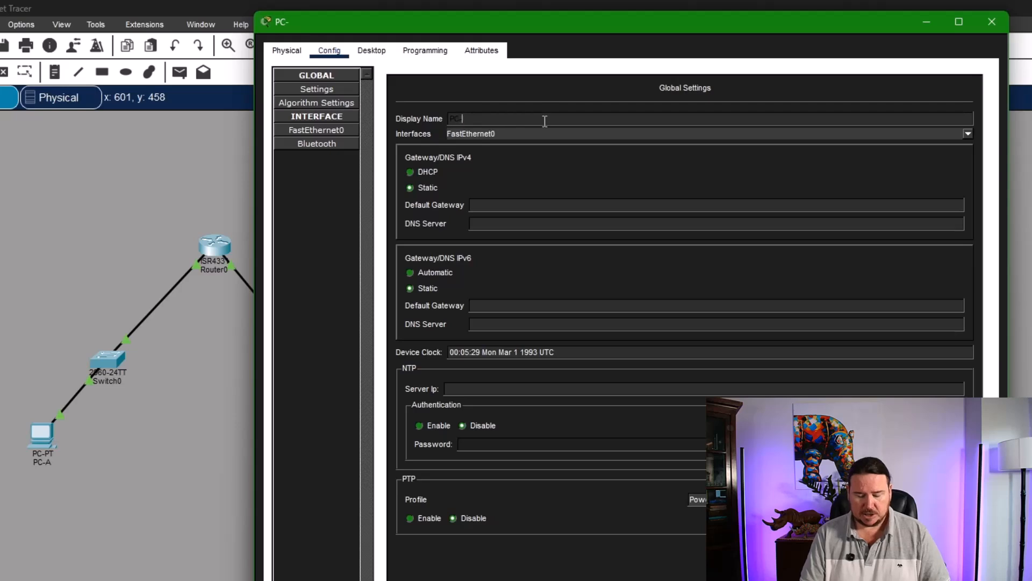
pyautogui.write('B')
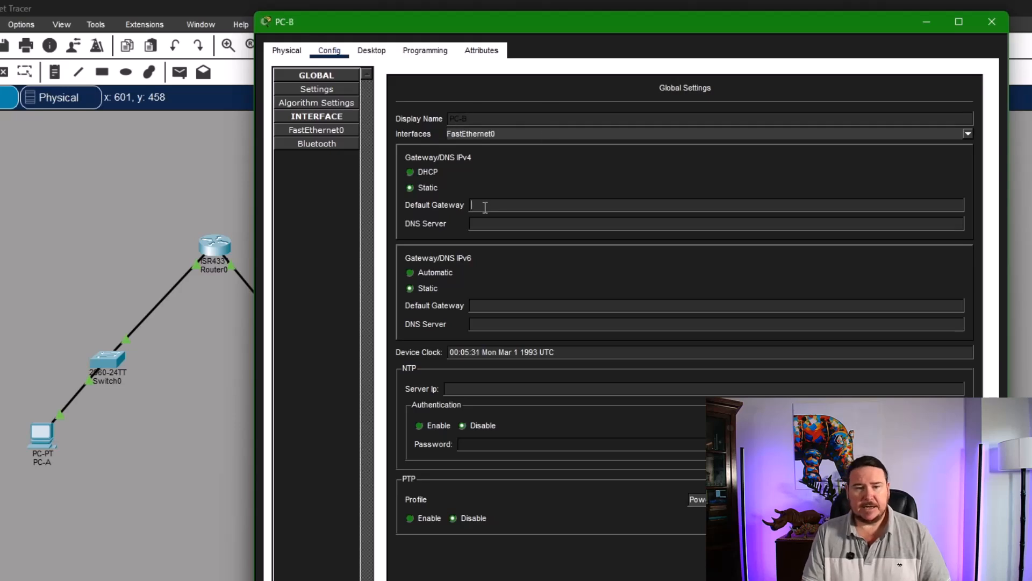
pyautogui.write('192.16')
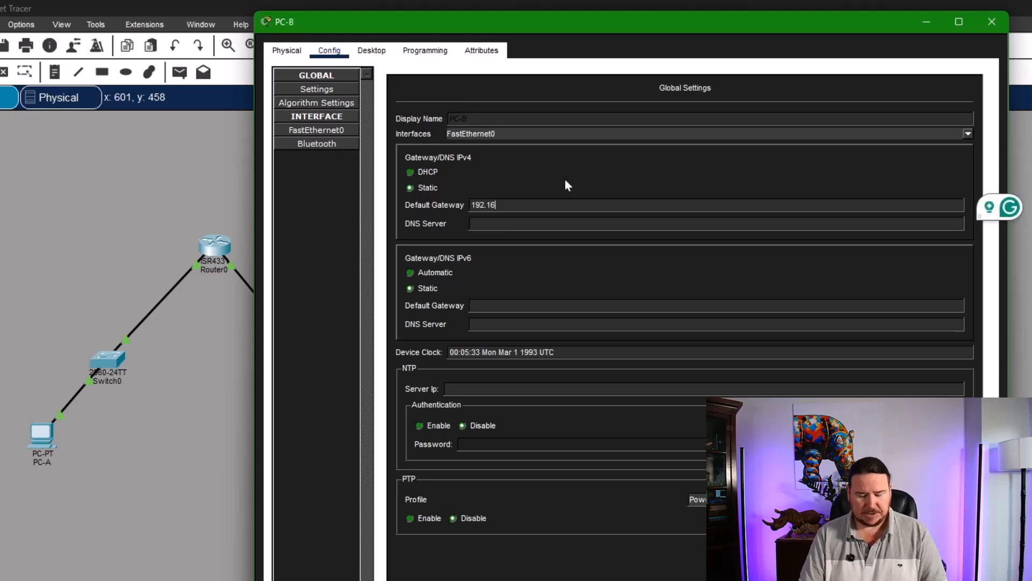
pyautogui.write('8.2.1')
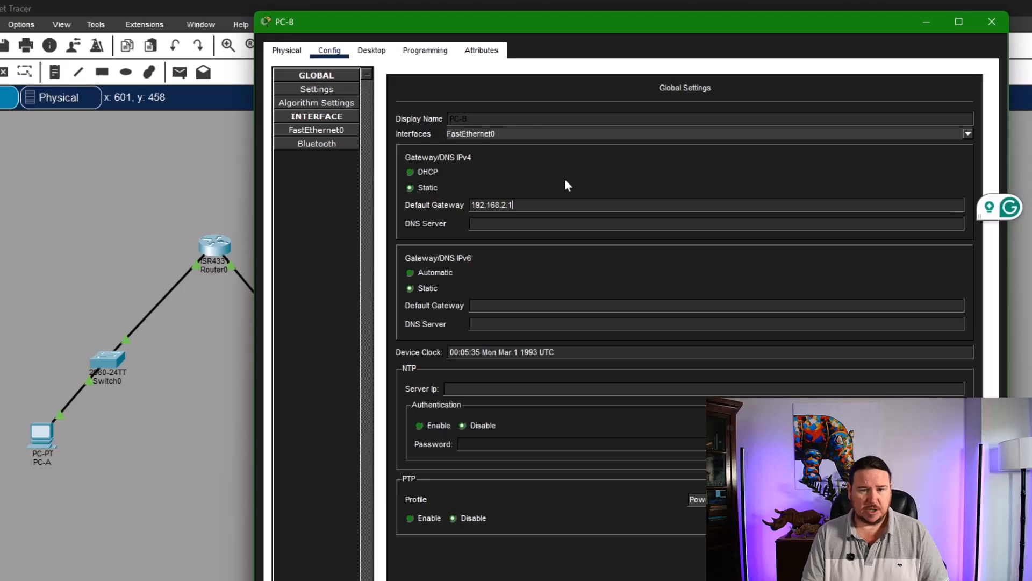
# - Give PC-B's FastEthernet0 interface the static IPv4 address 192.168.2.10 with subnet mask 255.255.255.0, and close the PC's window
pyautogui.click(342, 134)
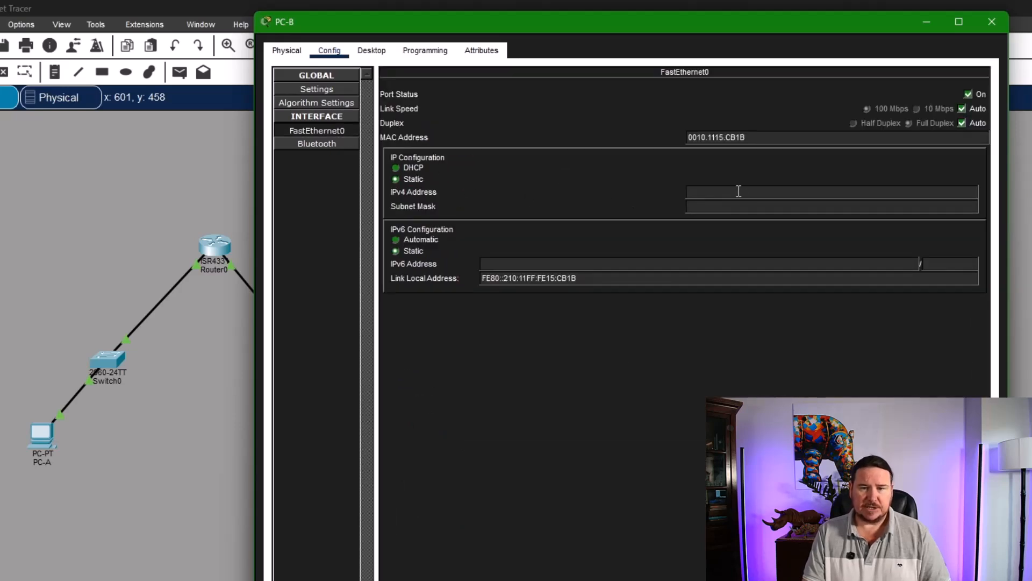
pyautogui.click(738, 191)
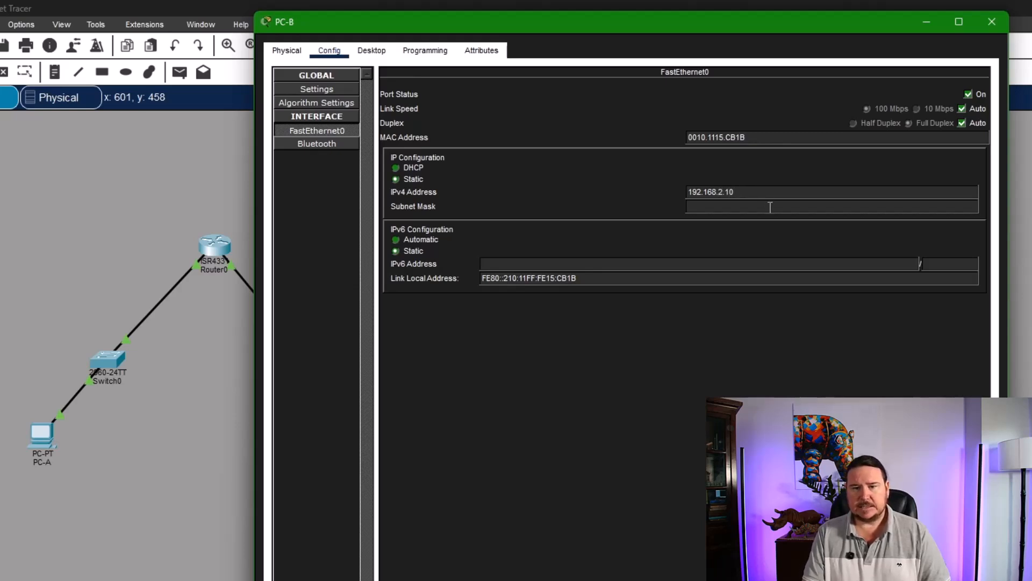
pyautogui.click(770, 206)
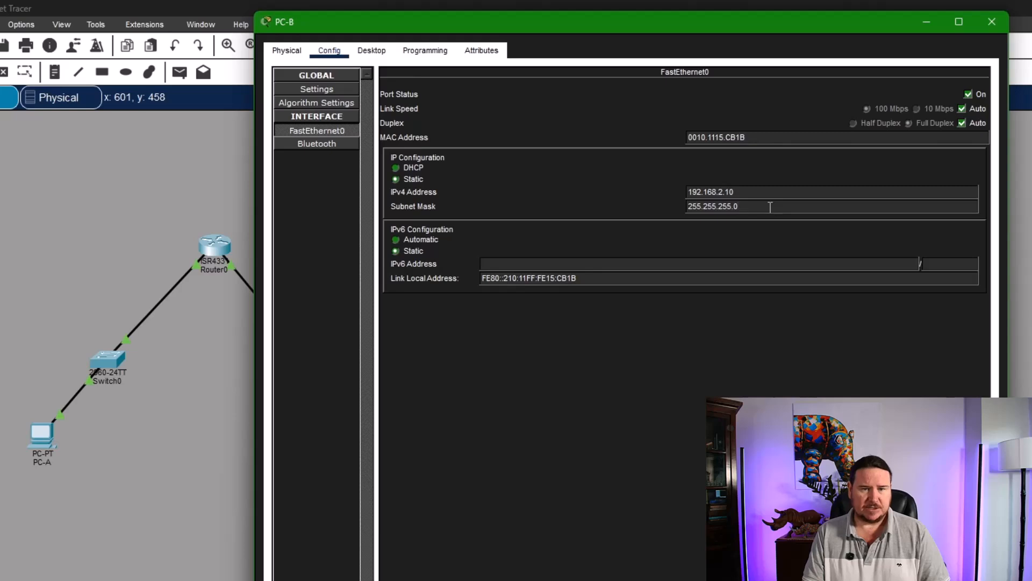
pyautogui.click(991, 22)
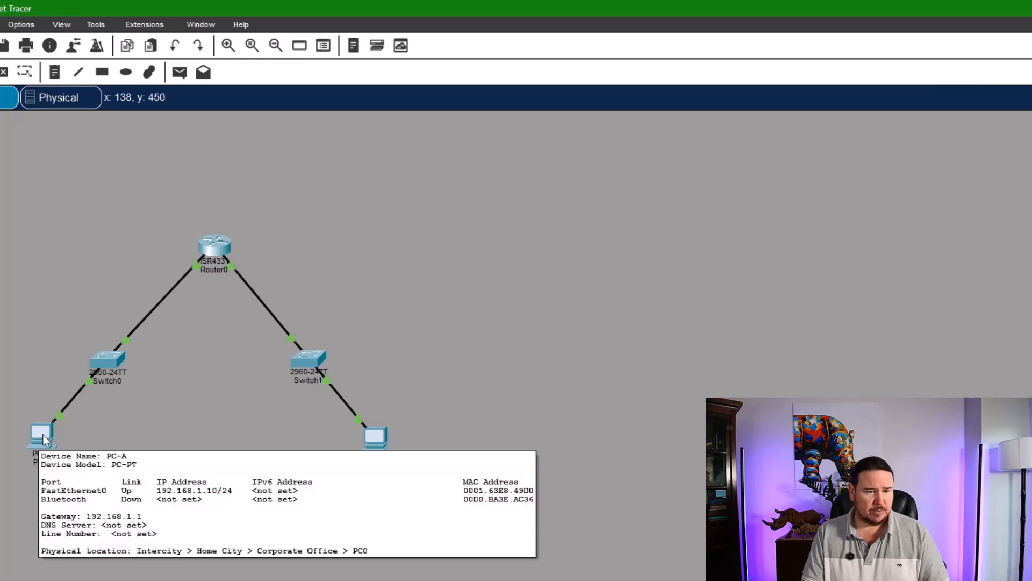
# - Test connectivity from PC-A to PC-B by running ping 192.168.2.10 twice in PC-A's Command Prompt
pyautogui.click(43, 440)
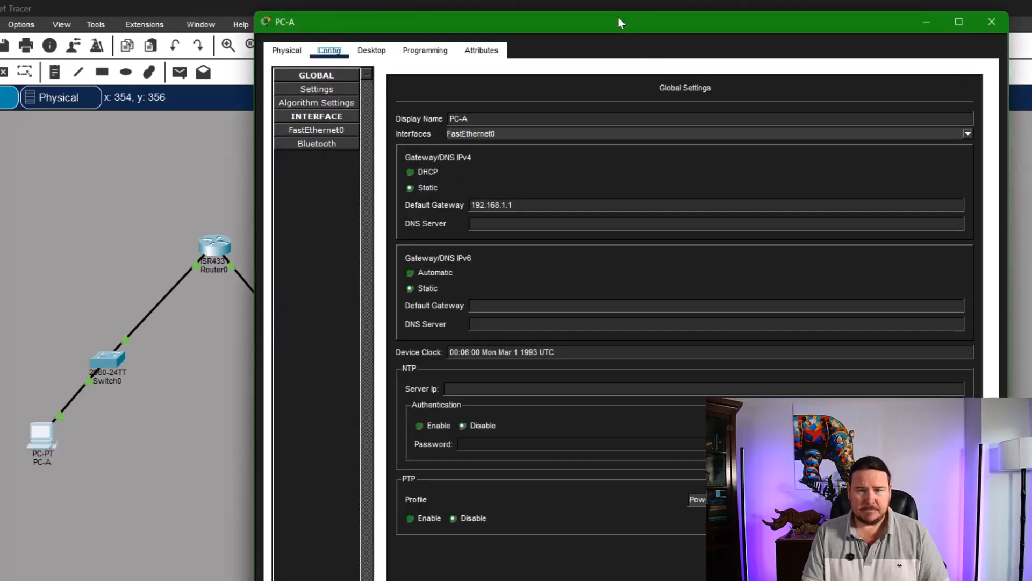
pyautogui.moveTo(618, 23); pyautogui.dragTo(784, 31)
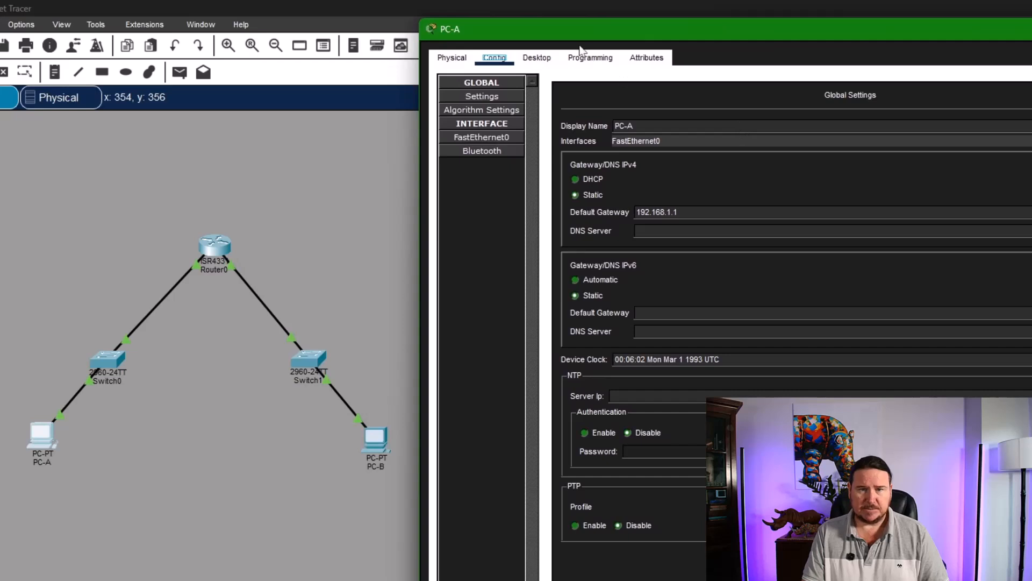
pyautogui.click(537, 59)
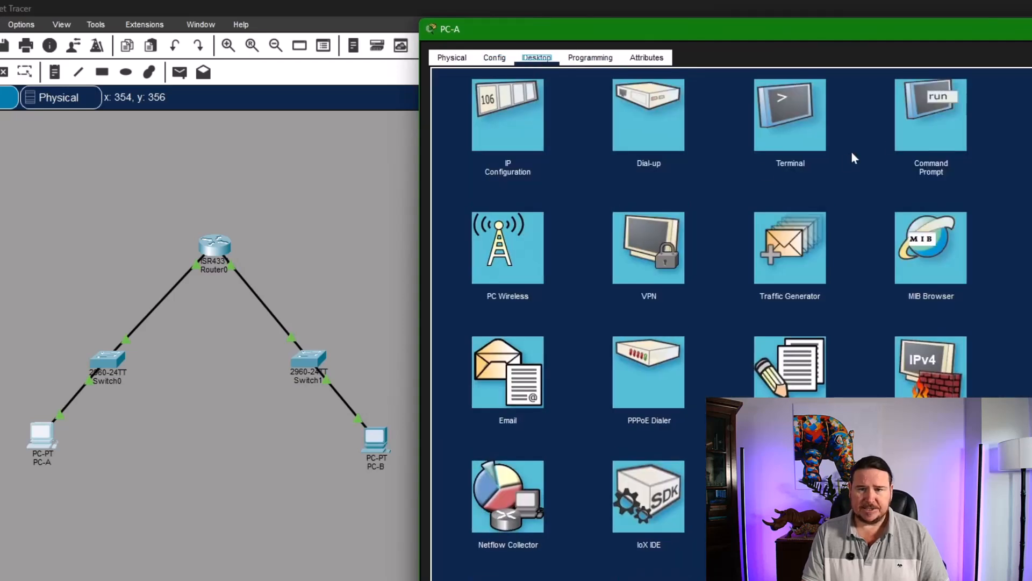
pyautogui.click(938, 104)
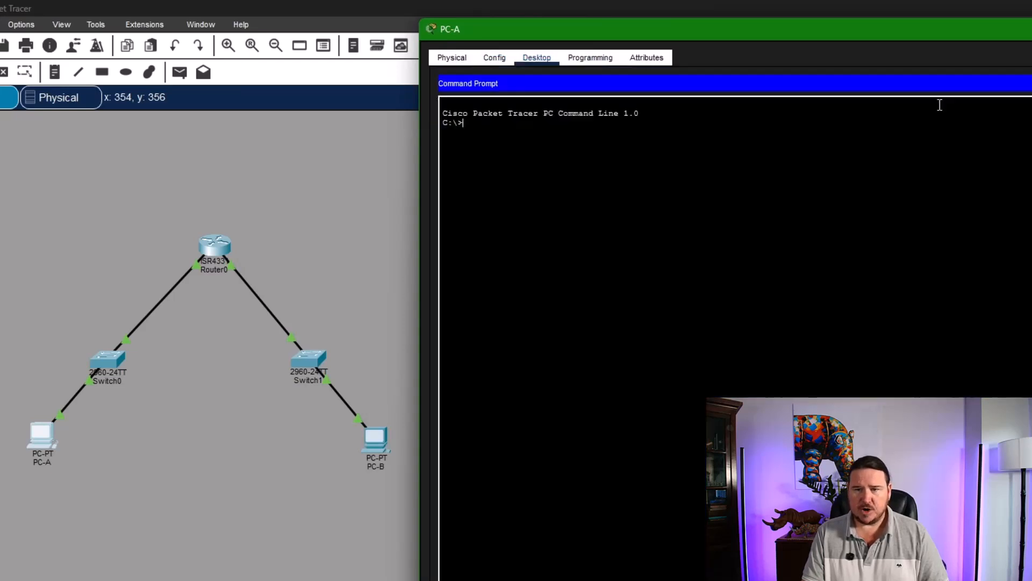
pyautogui.write('ping')
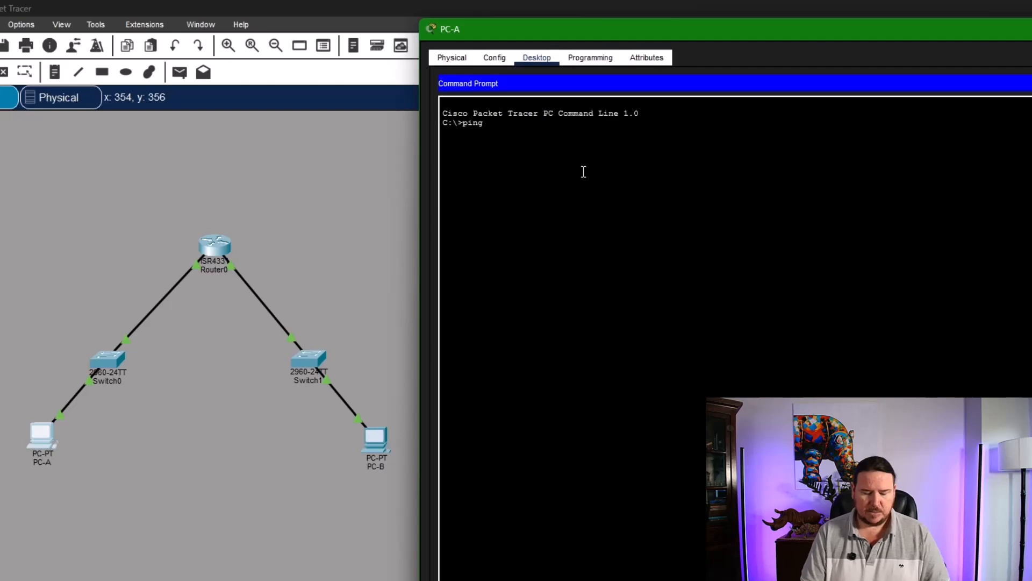
pyautogui.write(' 192.168.')
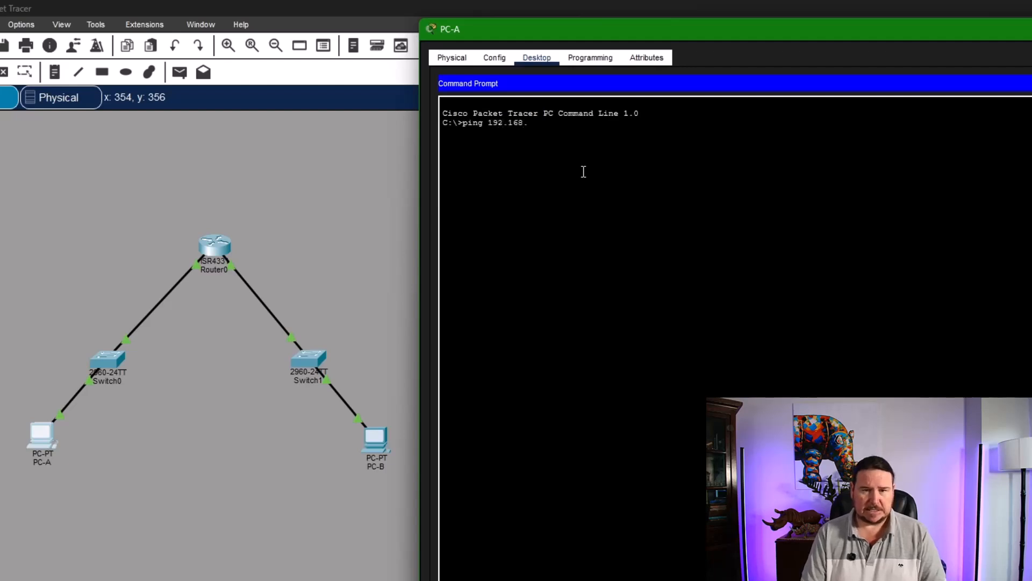
pyautogui.write('2.10')
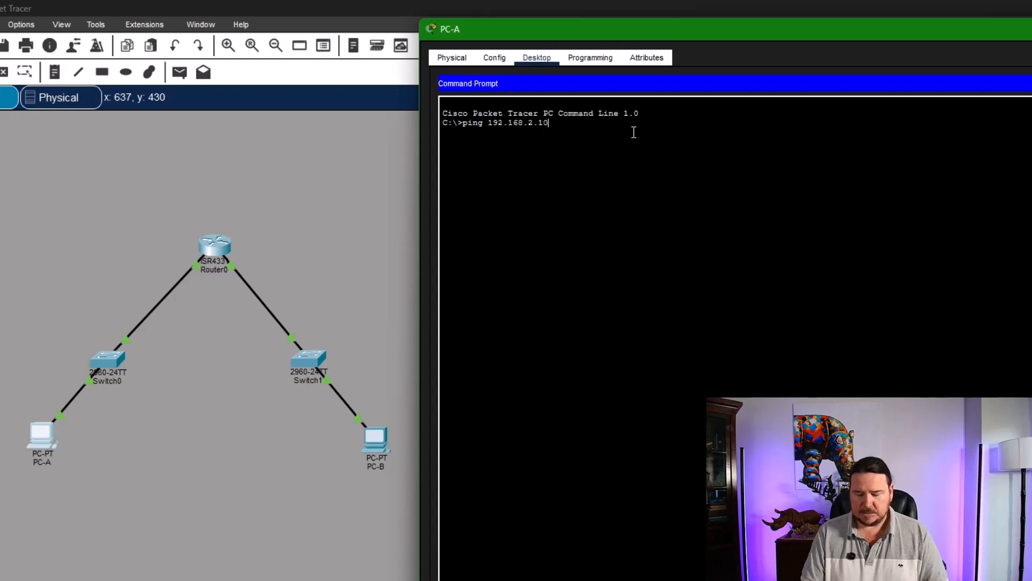
pyautogui.press('Return')
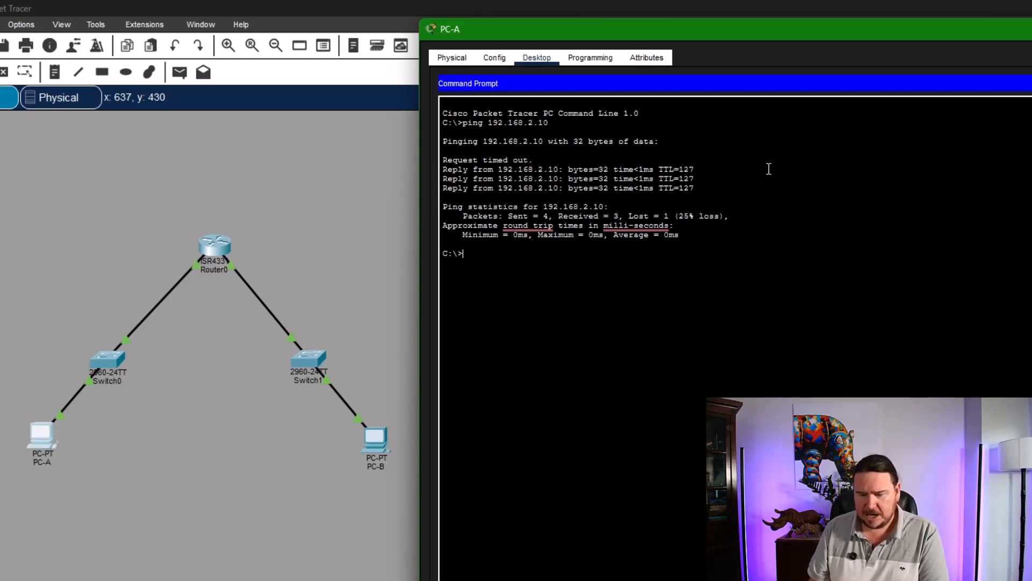
pyautogui.press('Up')
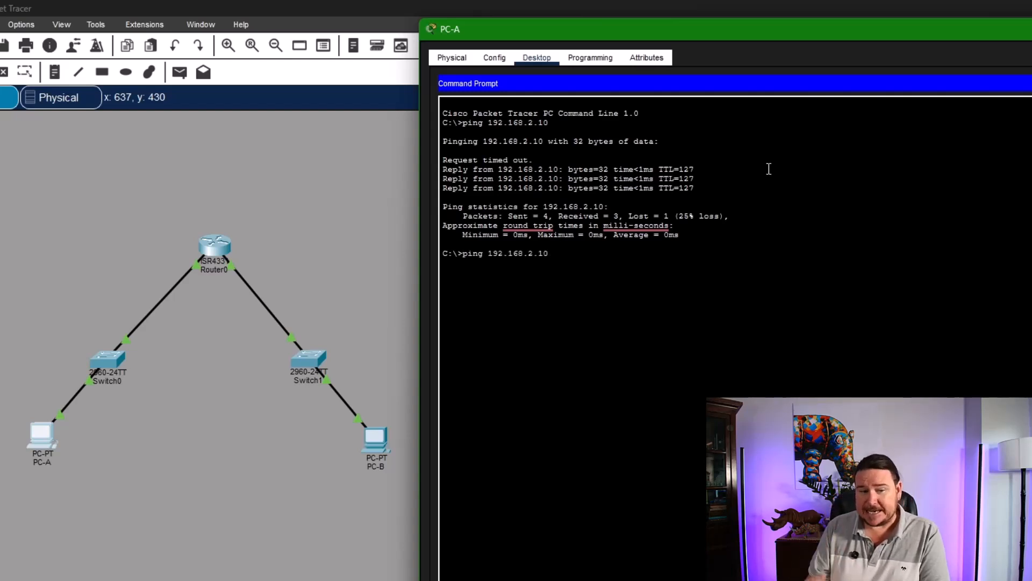
pyautogui.press('Return')
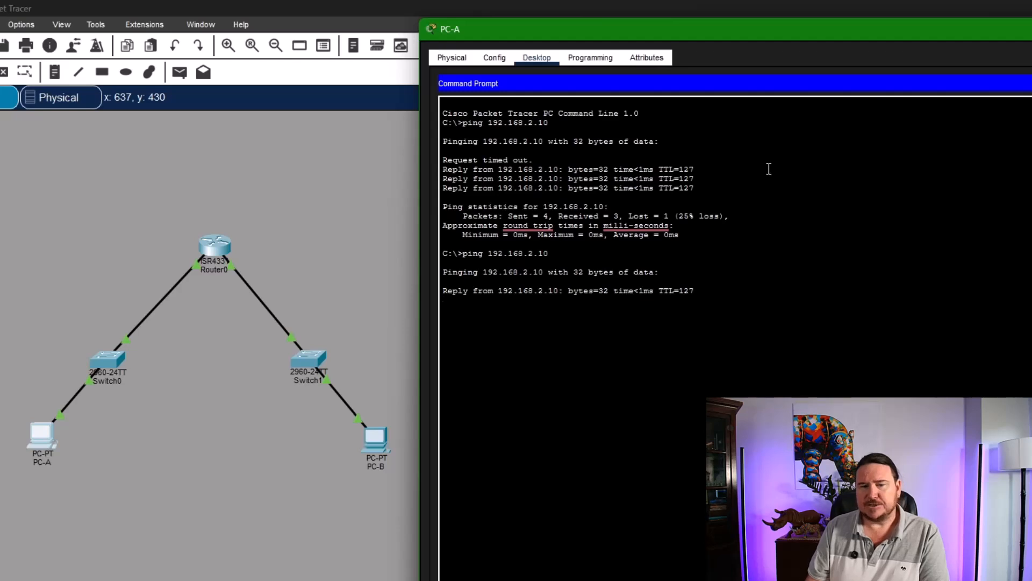